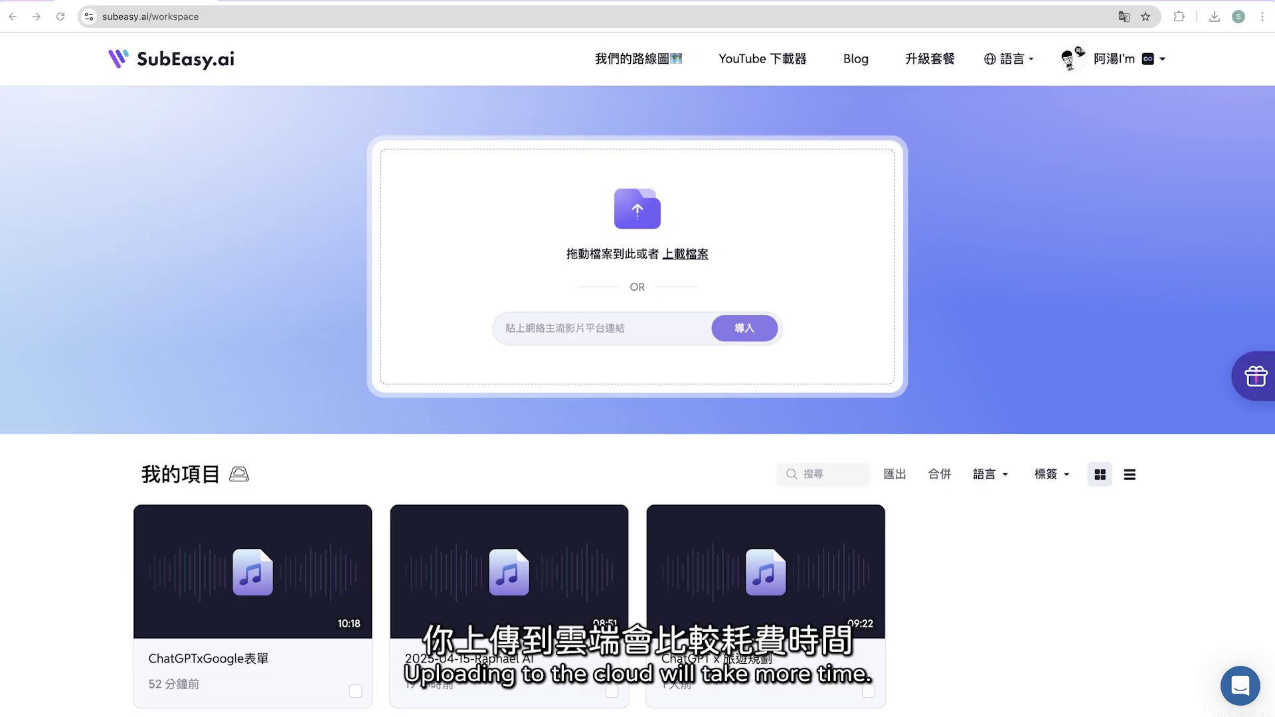
- Upload 123.mp3 and start transcribing it with audio language 繁體中文, mode 準確 and 純淨識別 enabled
left_click_drag(762, 304, 709, 254)
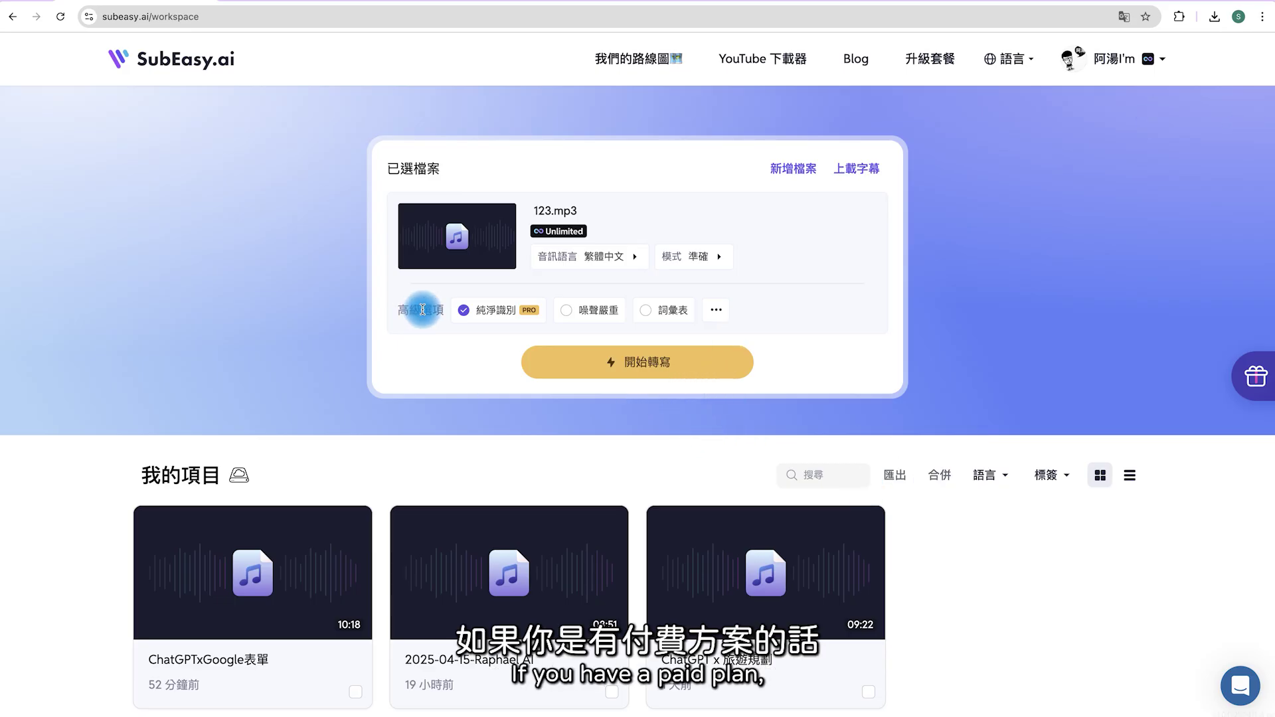
mouse_move(518, 315)
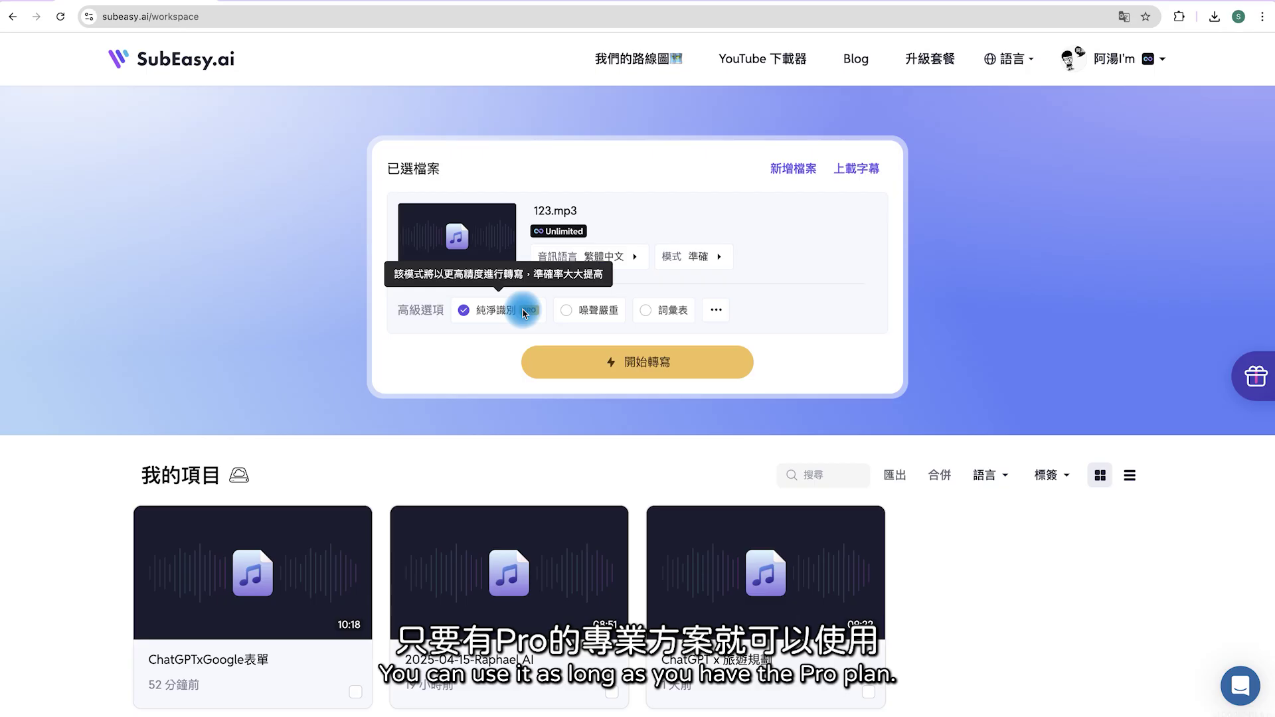
mouse_move(637, 259)
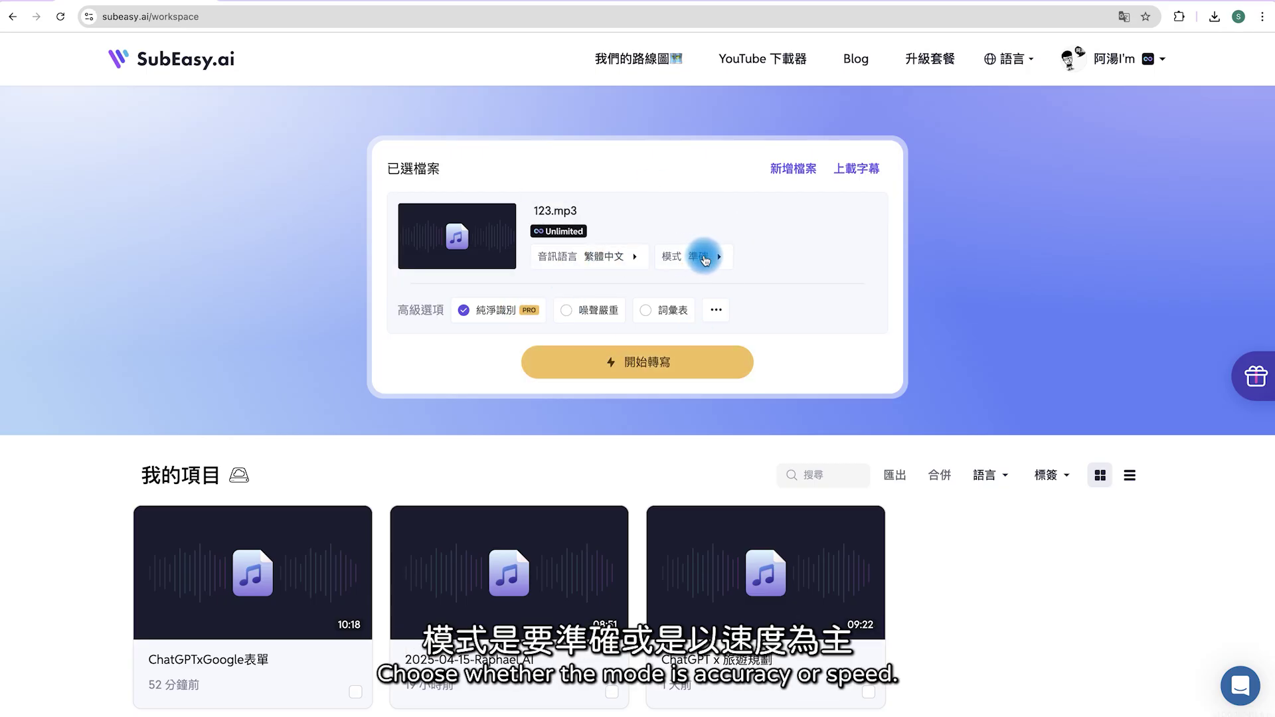
left_click(629, 369)
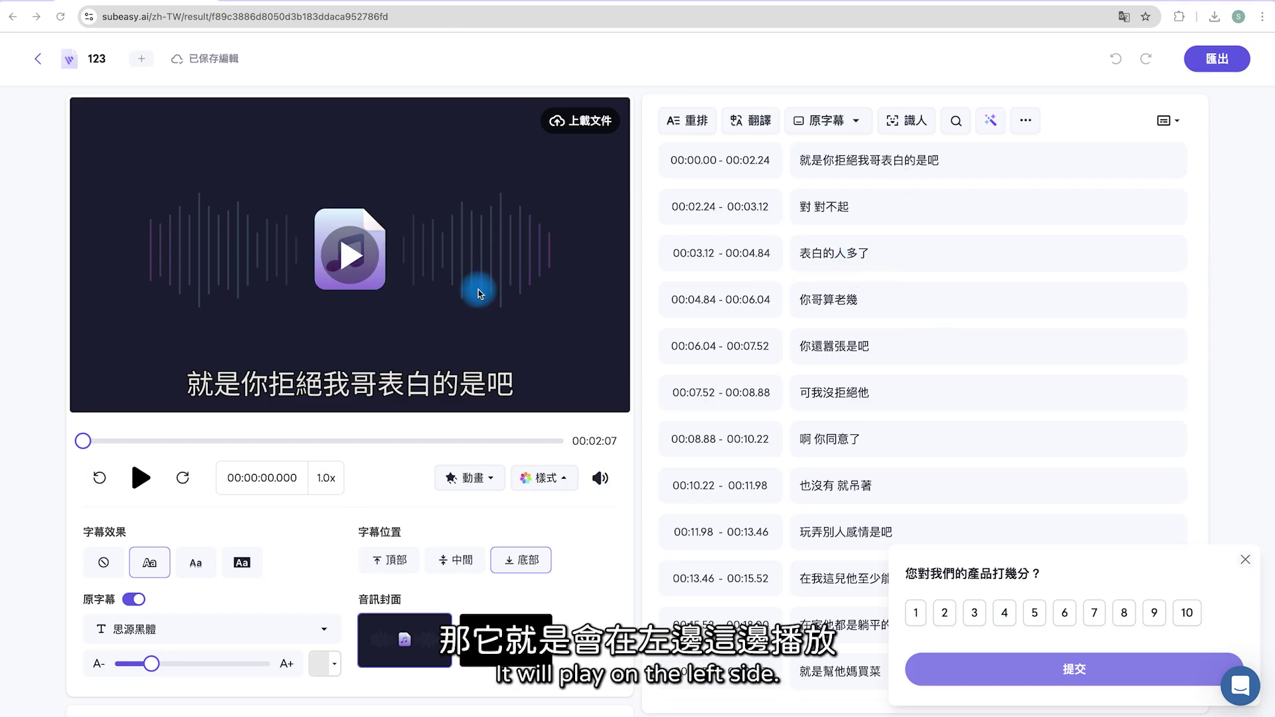
- Examine the subtitle style settings below the preview and the available export types
scroll(336, 518, "down", 3)
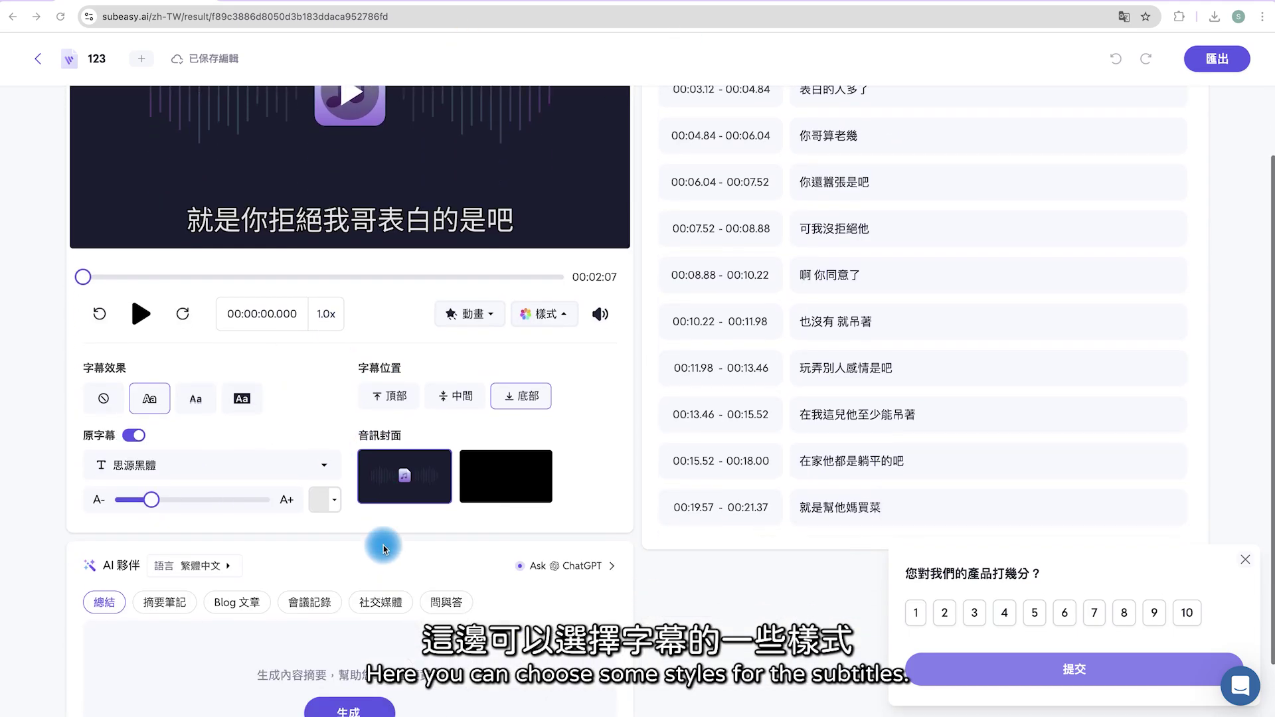
scroll(431, 498, "up", 3)
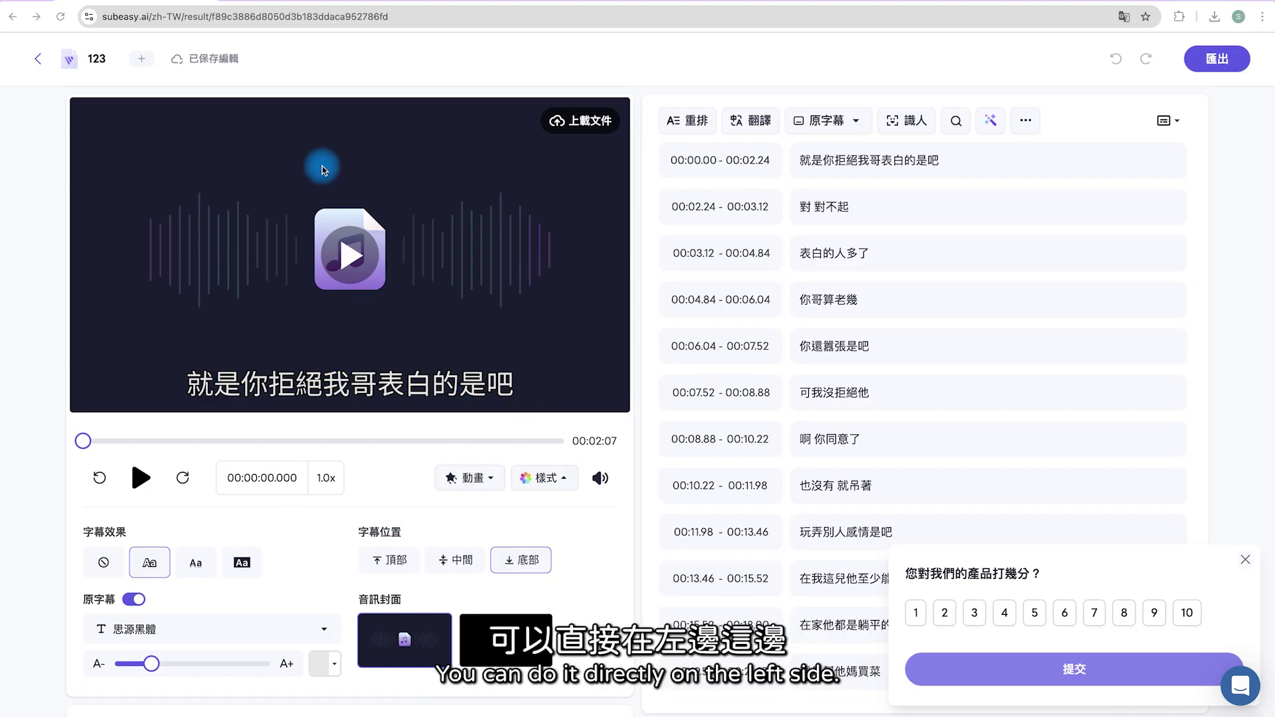
scroll(414, 316, "down", 2)
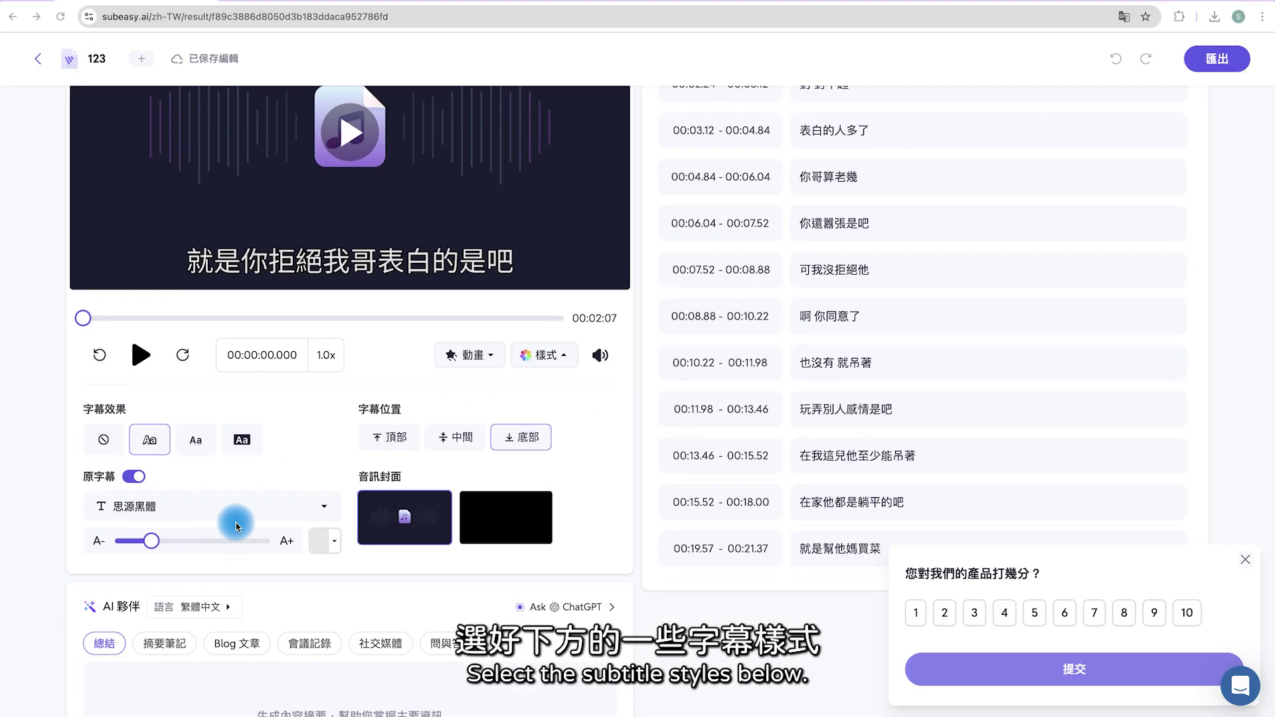
scroll(392, 475, "up", 2)
left_click(1217, 58)
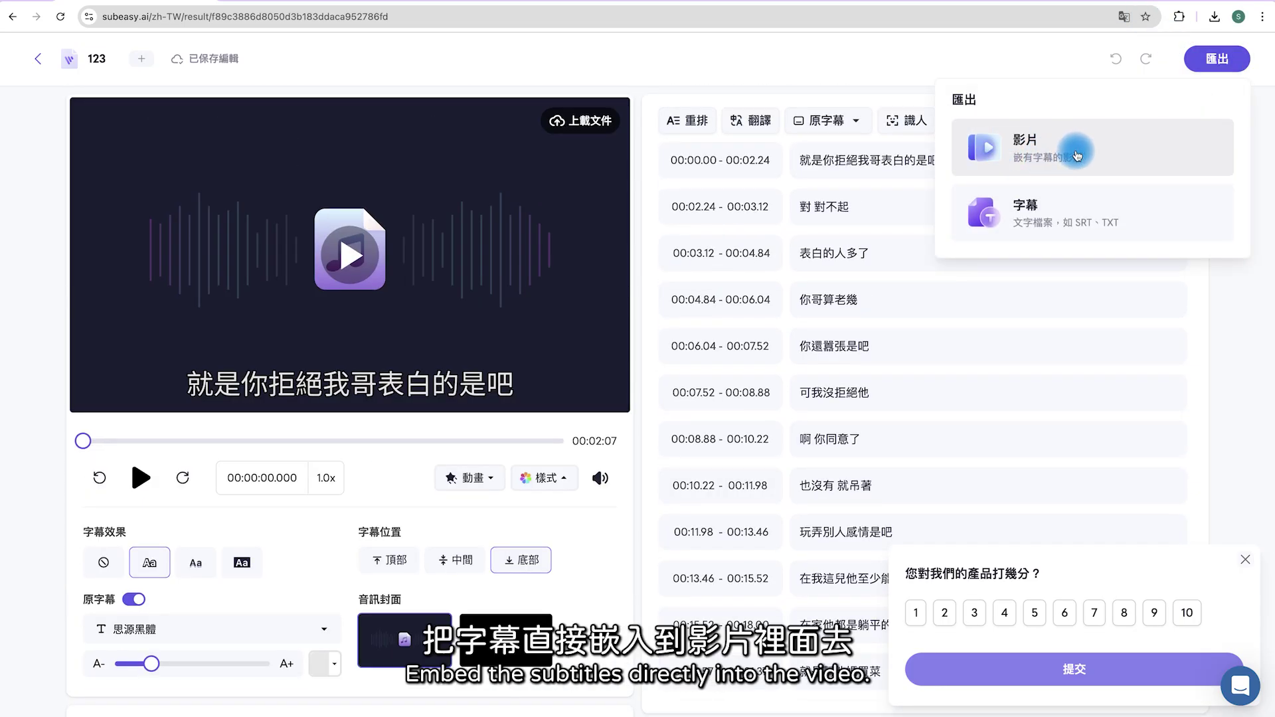
left_click(1065, 62)
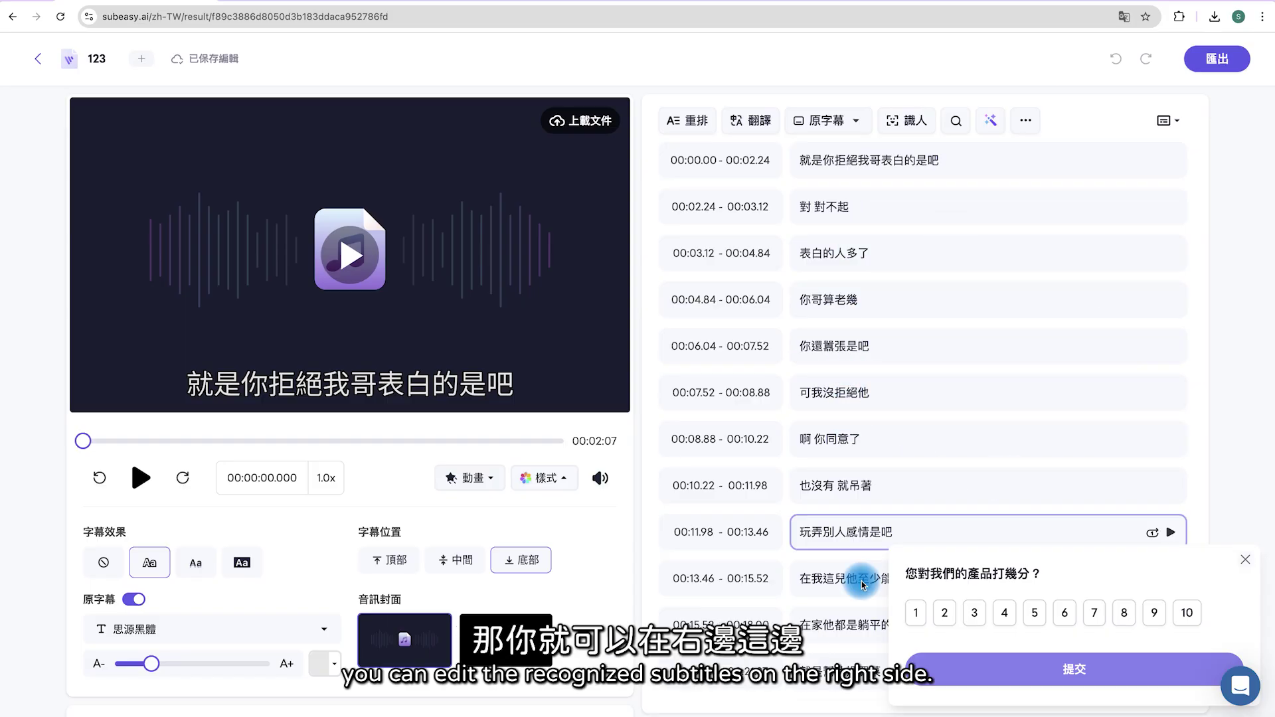
- Dismiss the product rating survey and look through the recognized subtitle lines
scroll(1005, 378, "down", 3)
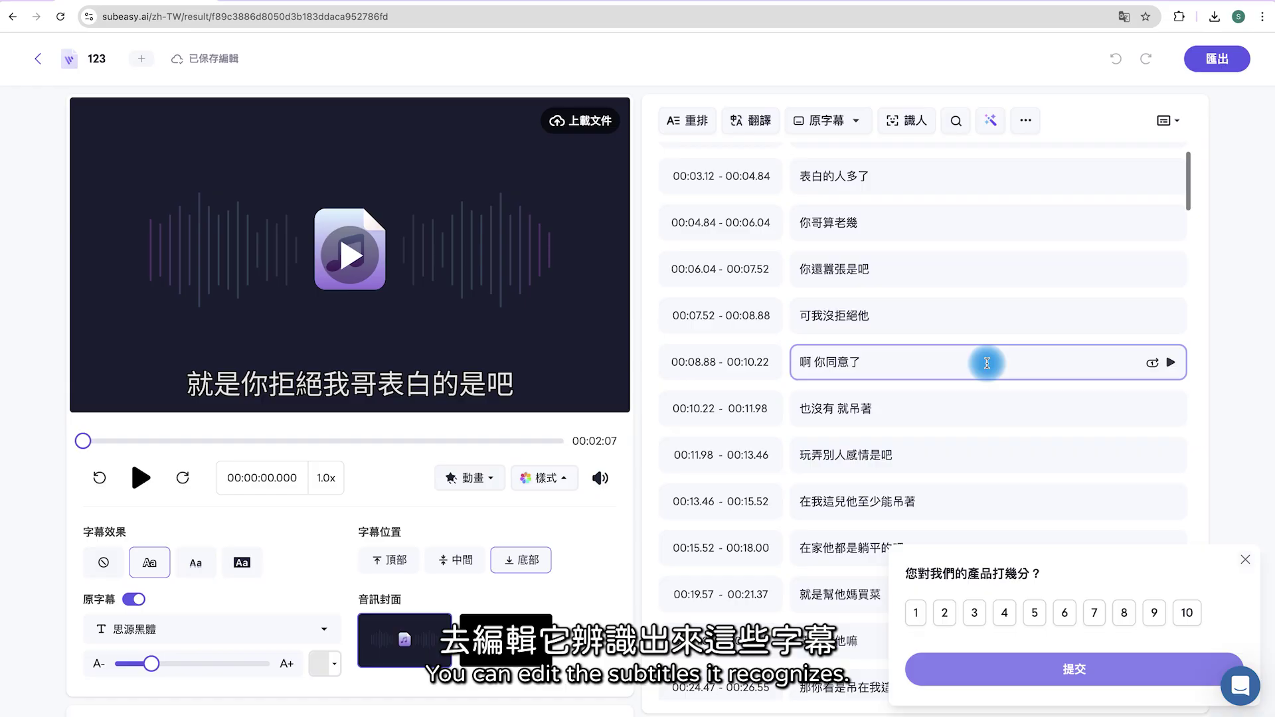
scroll(986, 363, "up", 3)
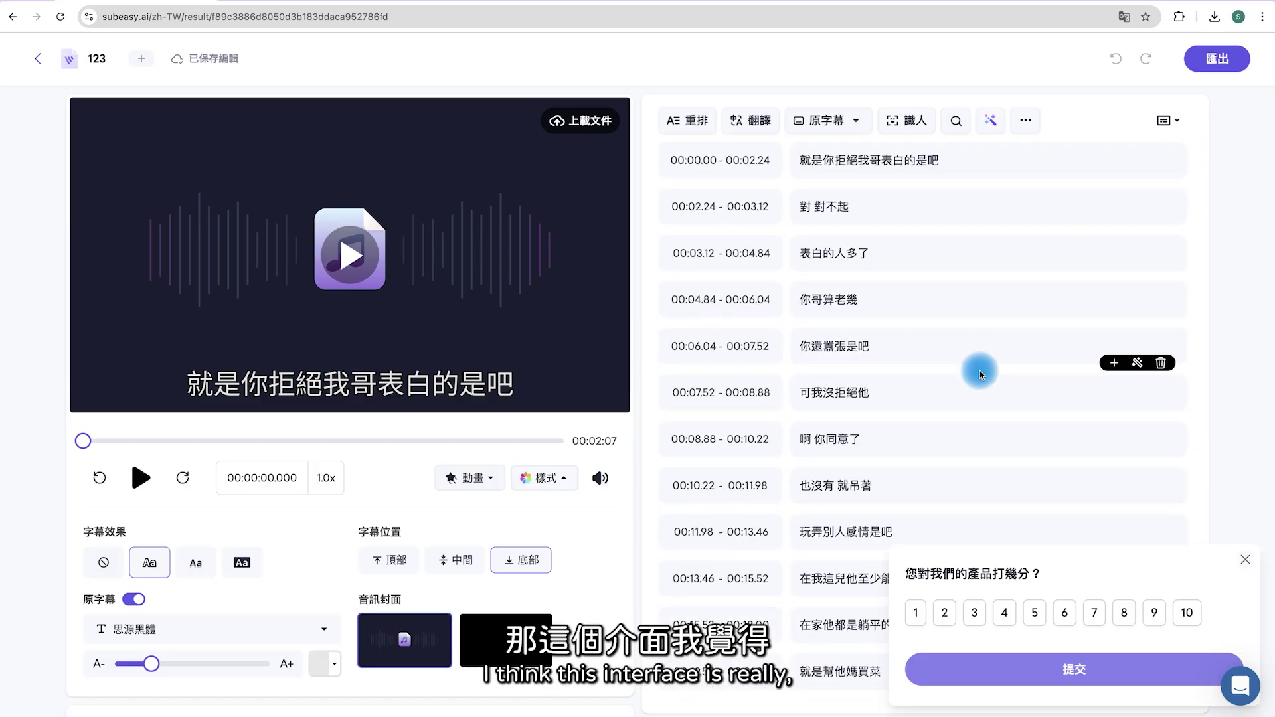
left_click(1248, 563)
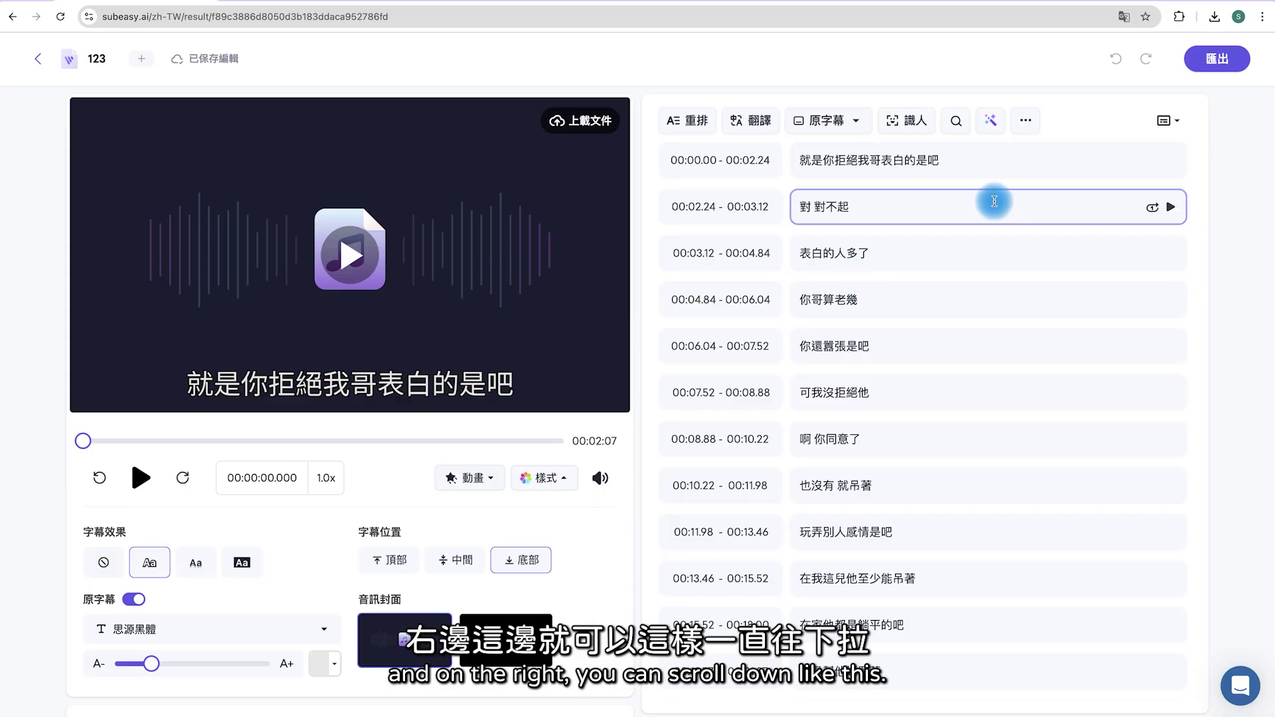
scroll(845, 385, "down", 4)
scroll(845, 385, "down", 15)
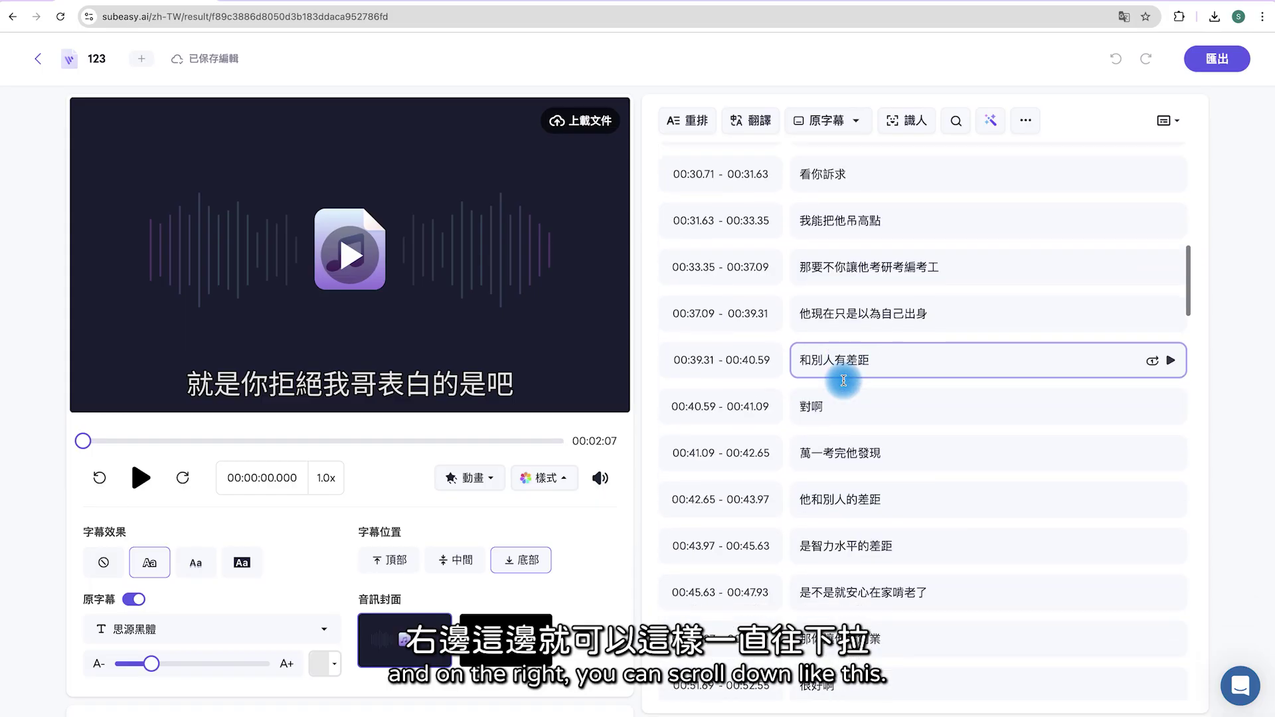
- Inspect the timing of the subtitle 萬一考完他發現, cancel without changes, and select its text
left_click(750, 309)
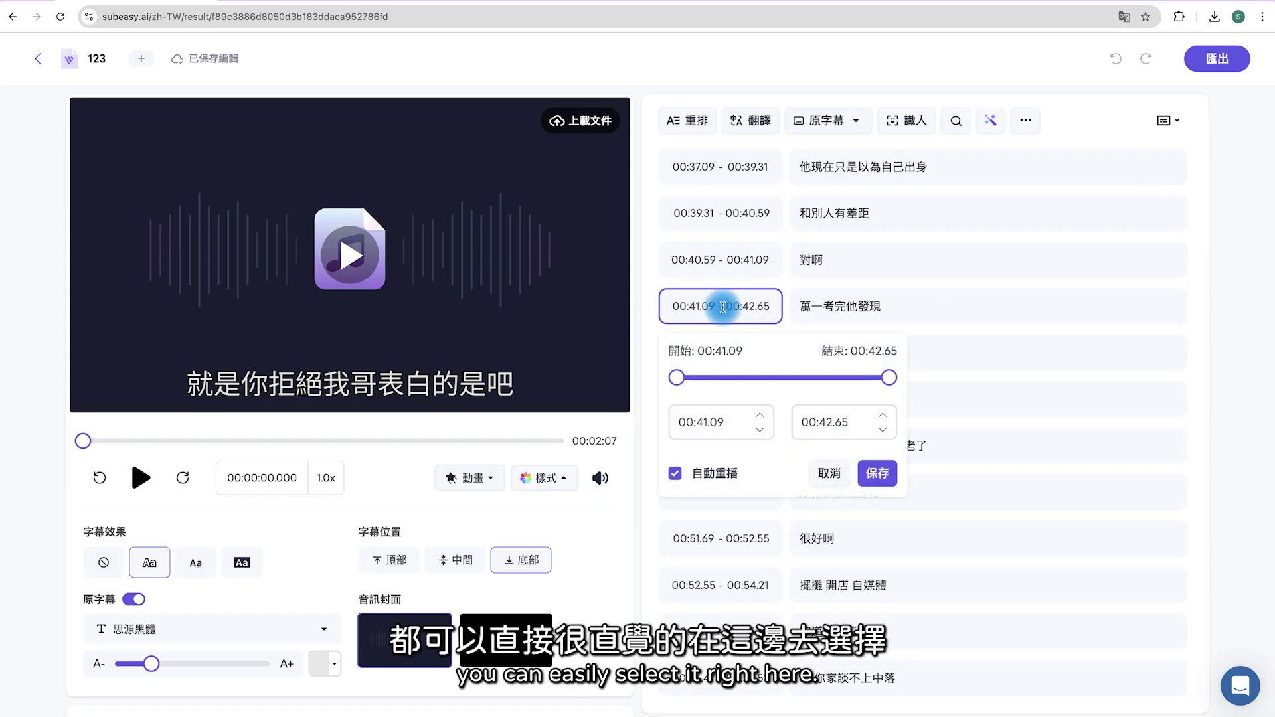
left_click(830, 473)
left_click(867, 304)
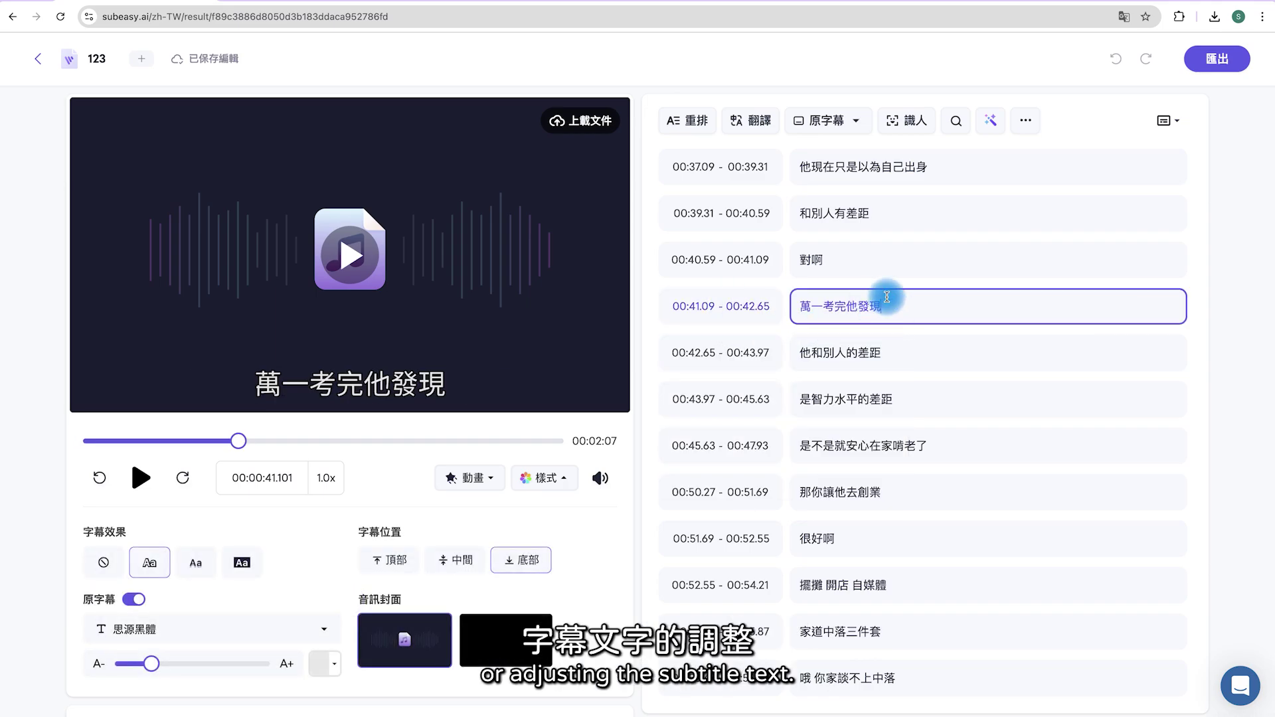
- Run AI 潤色與校正 on the subtitles and apply all suggested corrections
scroll(982, 357, "up", 10)
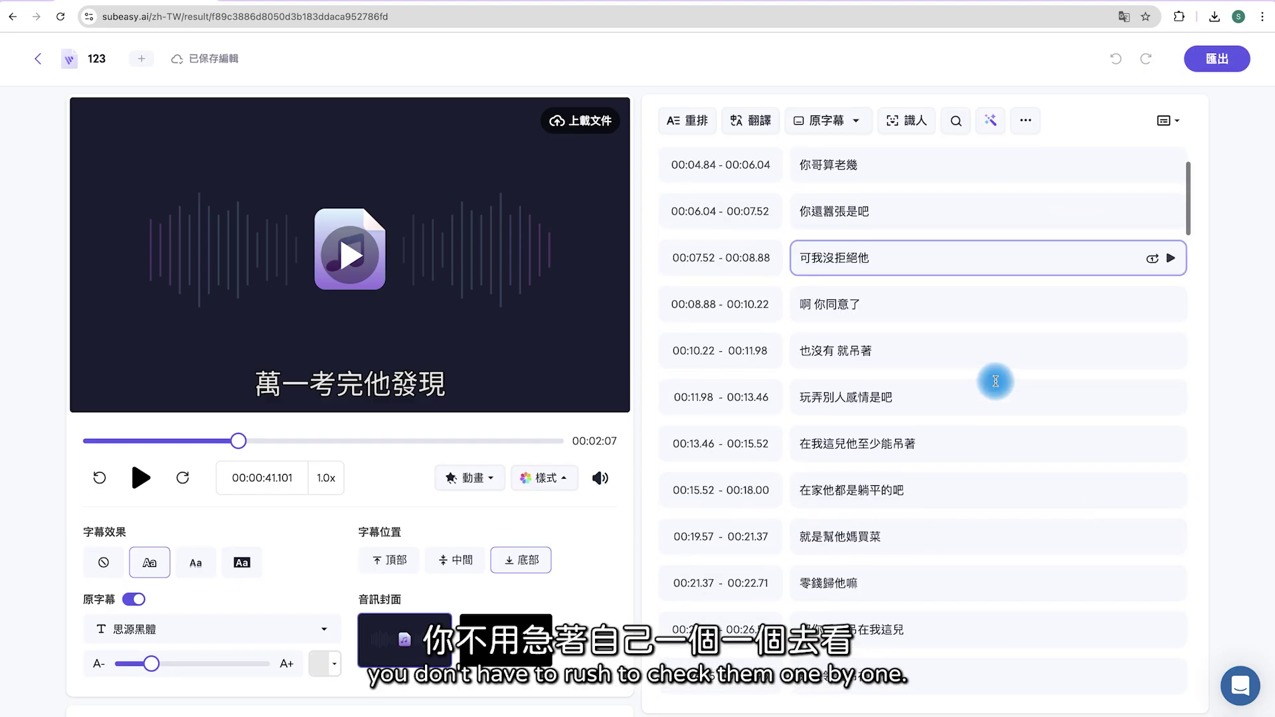
left_click(990, 121)
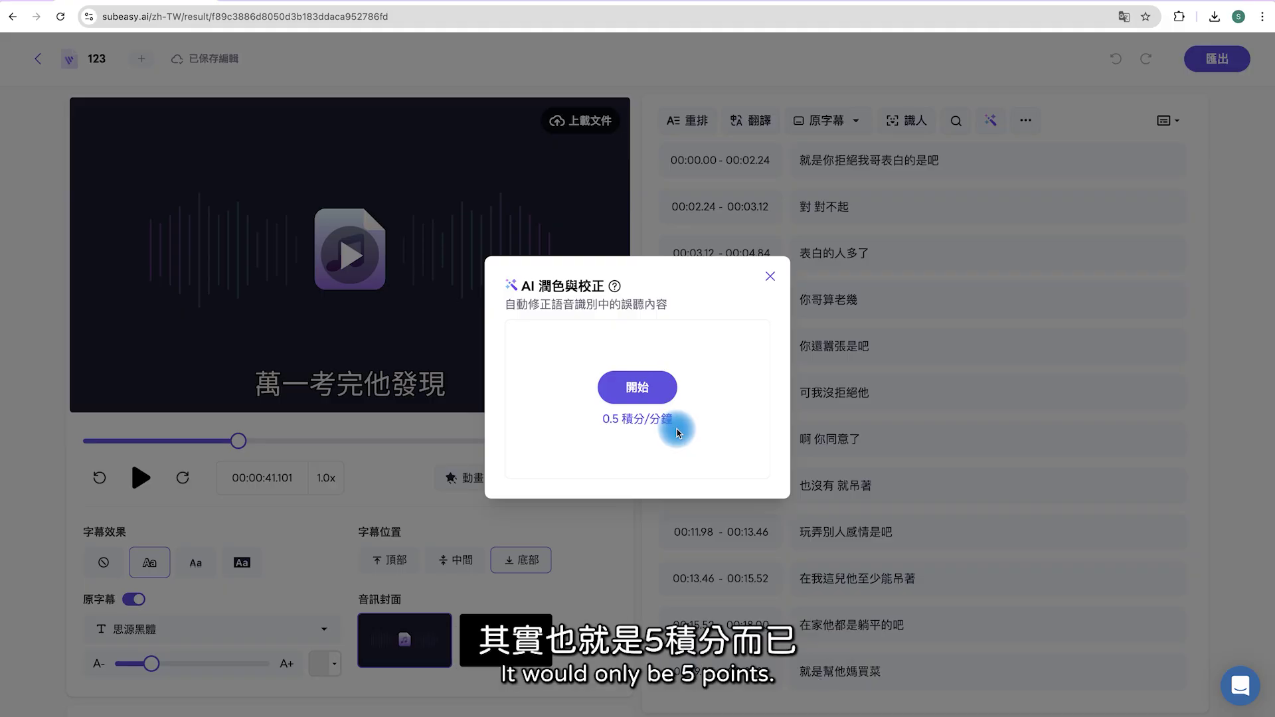
left_click(632, 391)
left_click(697, 412)
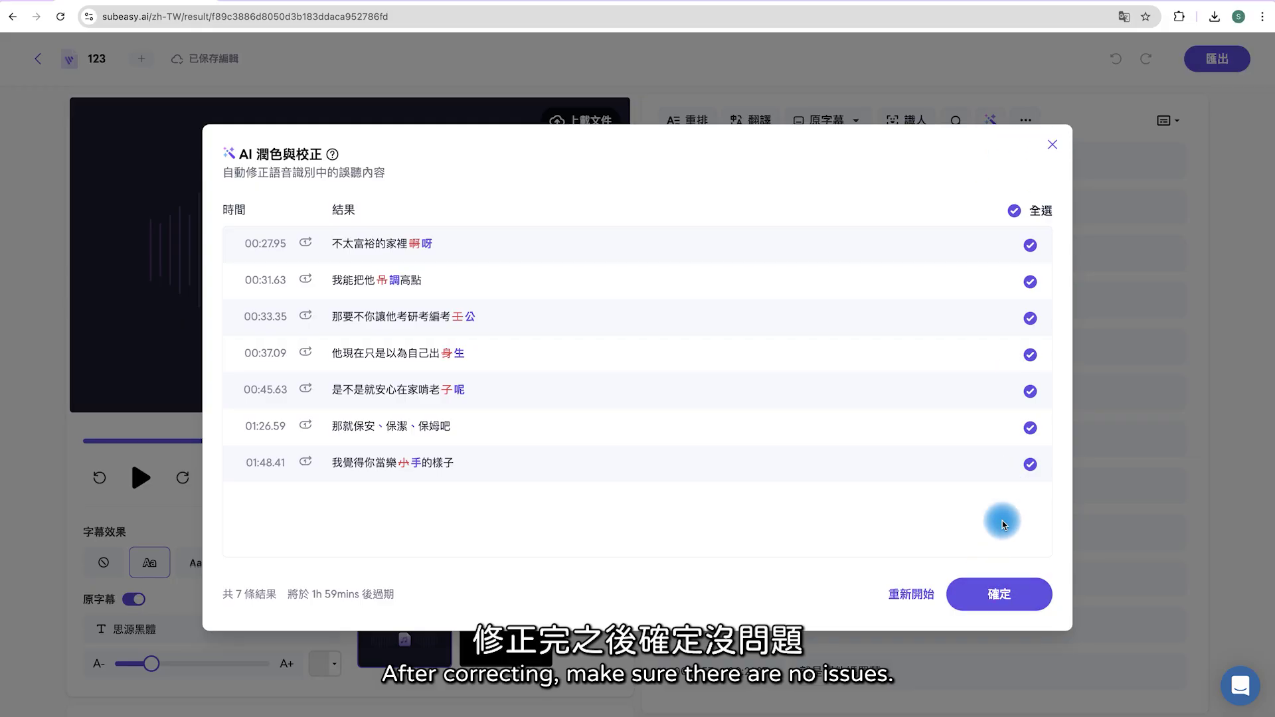
left_click(998, 594)
scroll(910, 395, "down", 3)
scroll(911, 399, "down", 3)
scroll(955, 406, "up", 6)
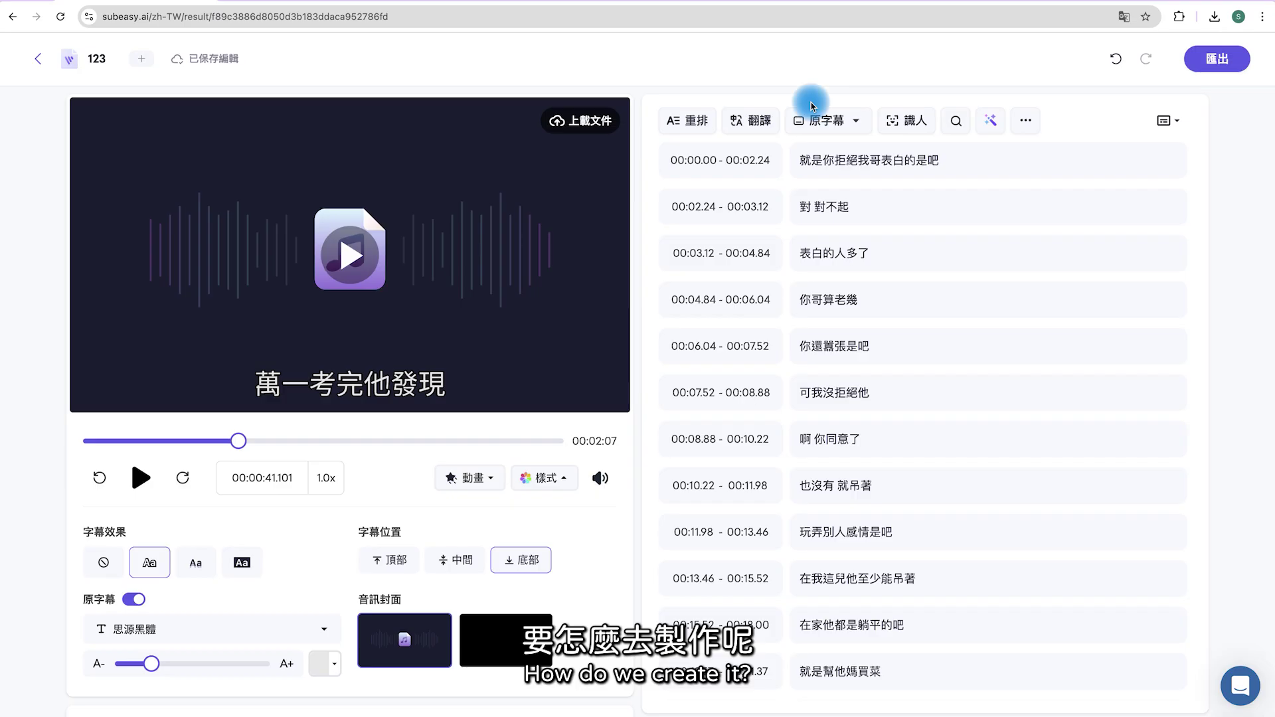
- Choose the existing 繁體中文–英語 glossary as the subtitle translation glossary and confirm it
left_click(757, 124)
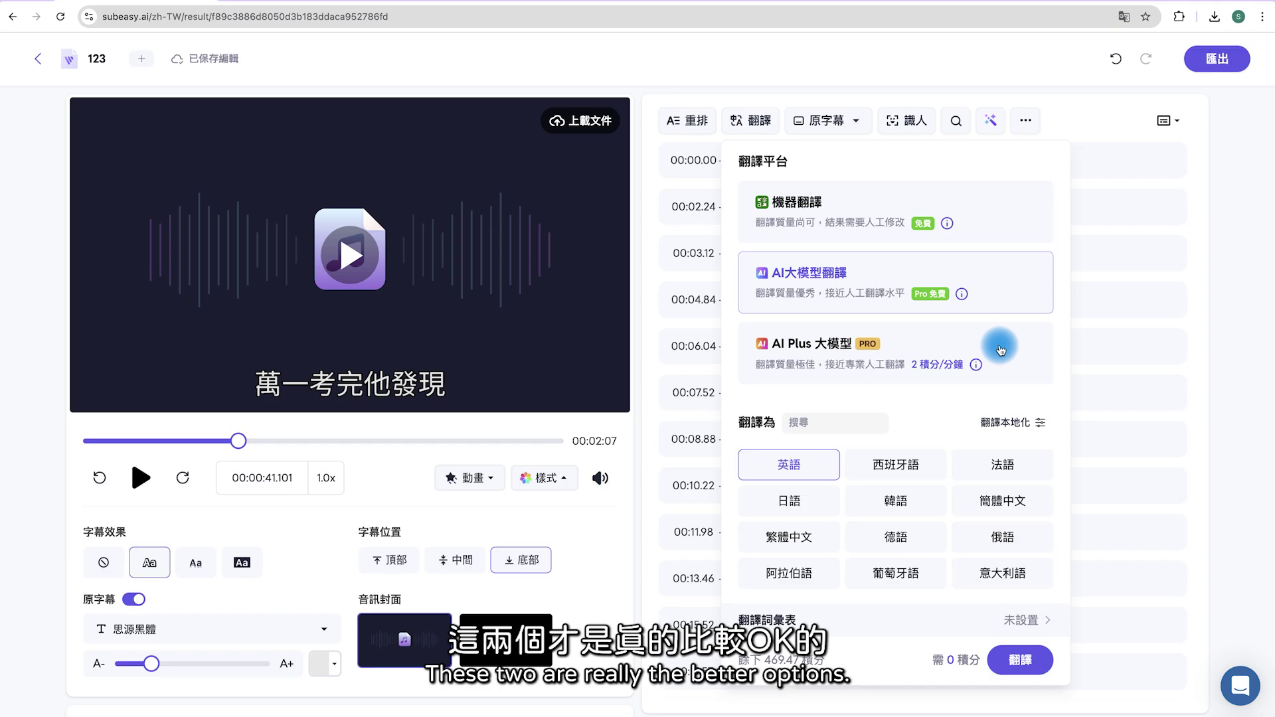
scroll(917, 461, "down", 2)
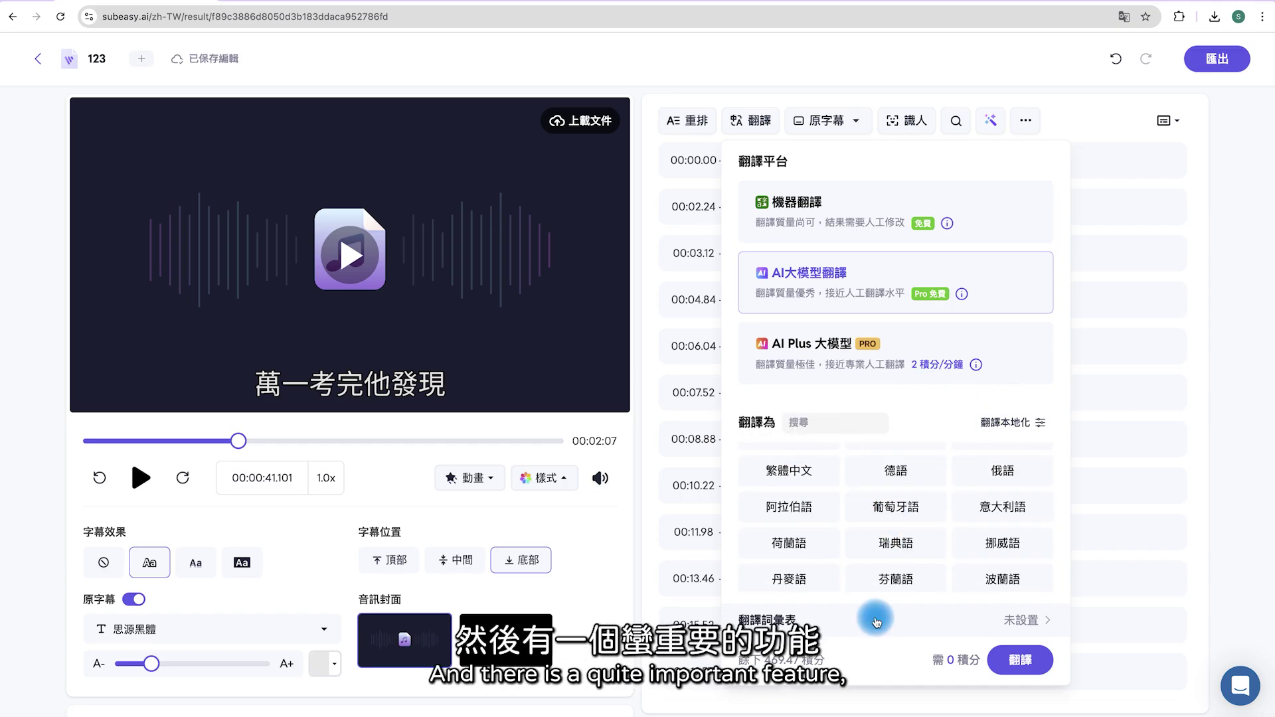
left_click(1024, 621)
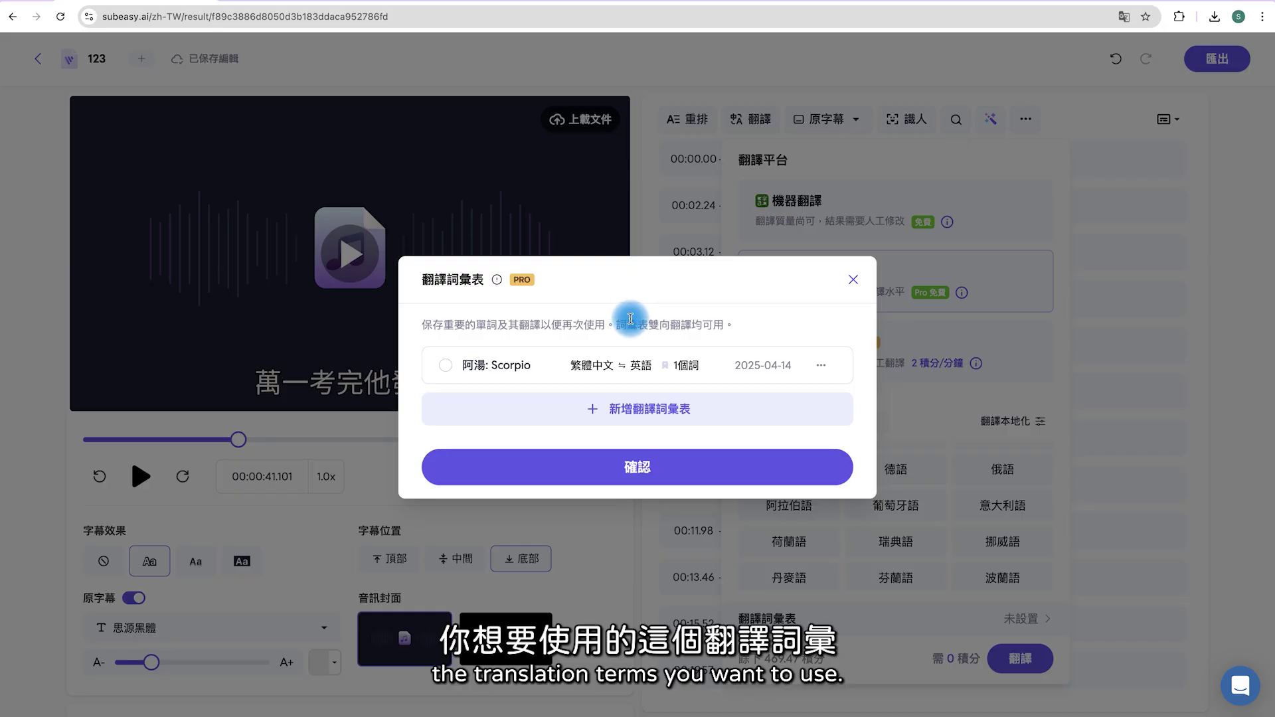
left_click(446, 366)
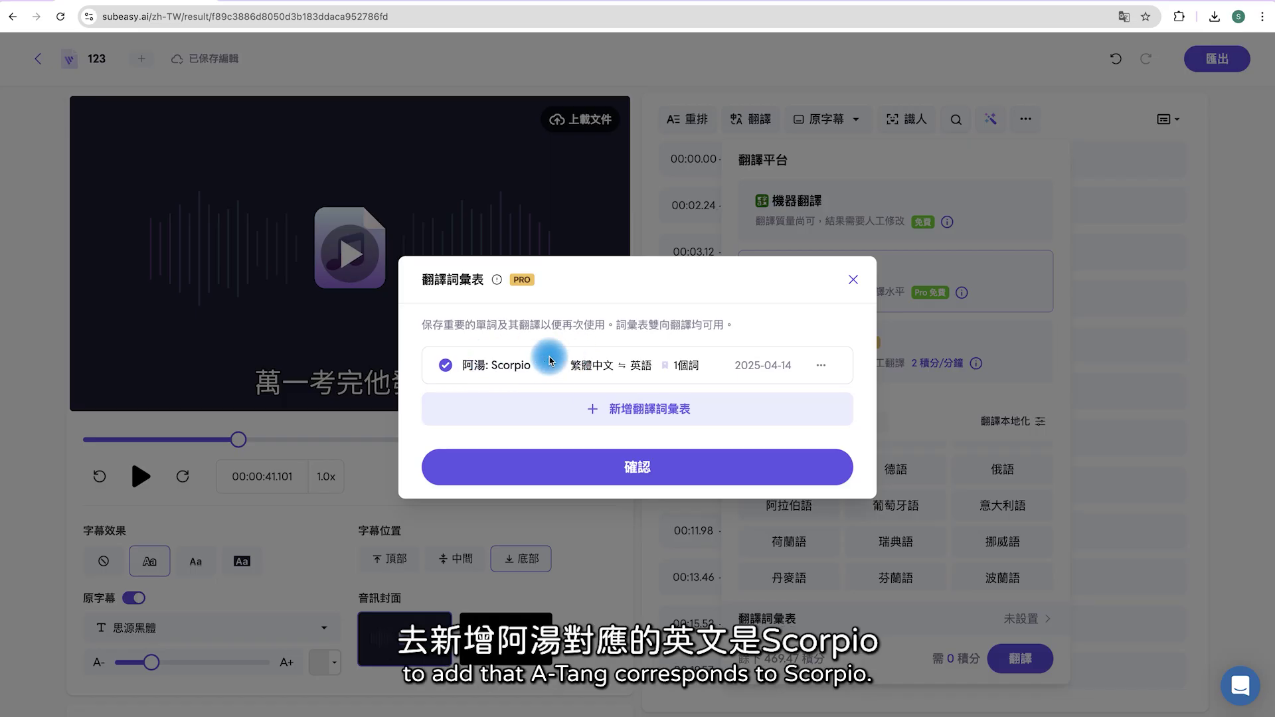
left_click(644, 469)
- Translate the subtitles into English with AI Plus 大模型 and approve the points charge
left_click(842, 342)
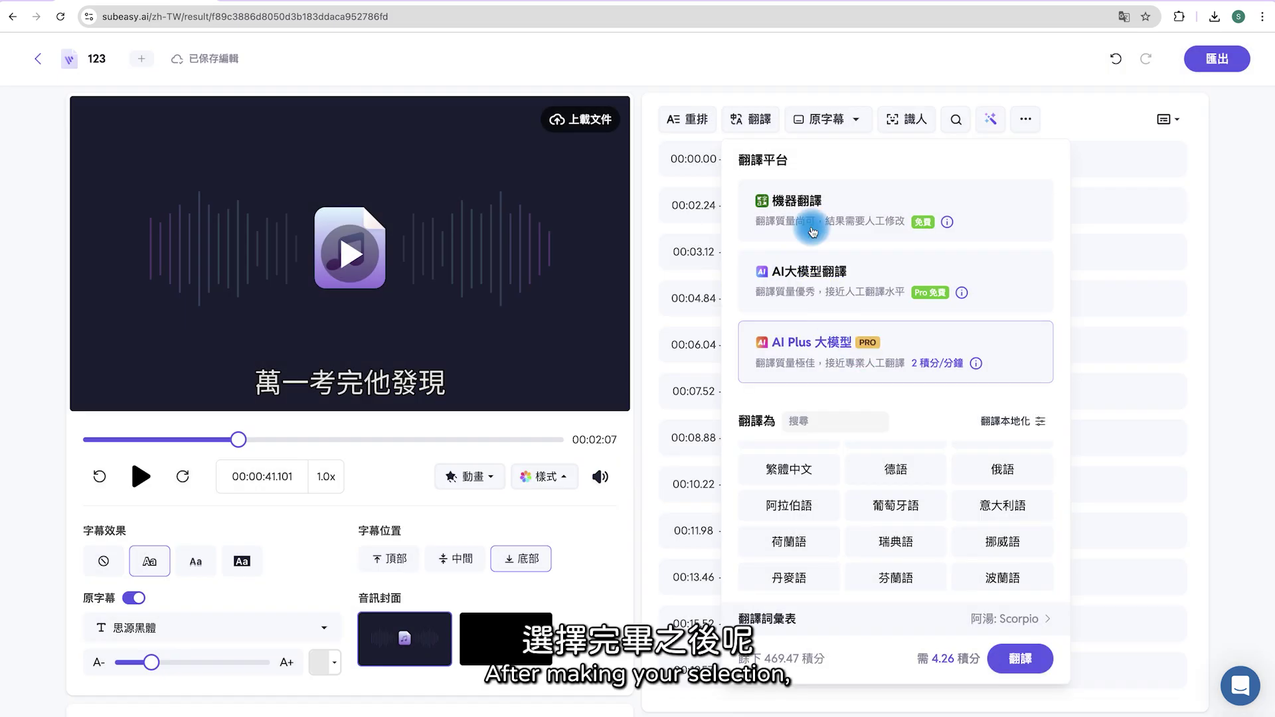
left_click(1020, 669)
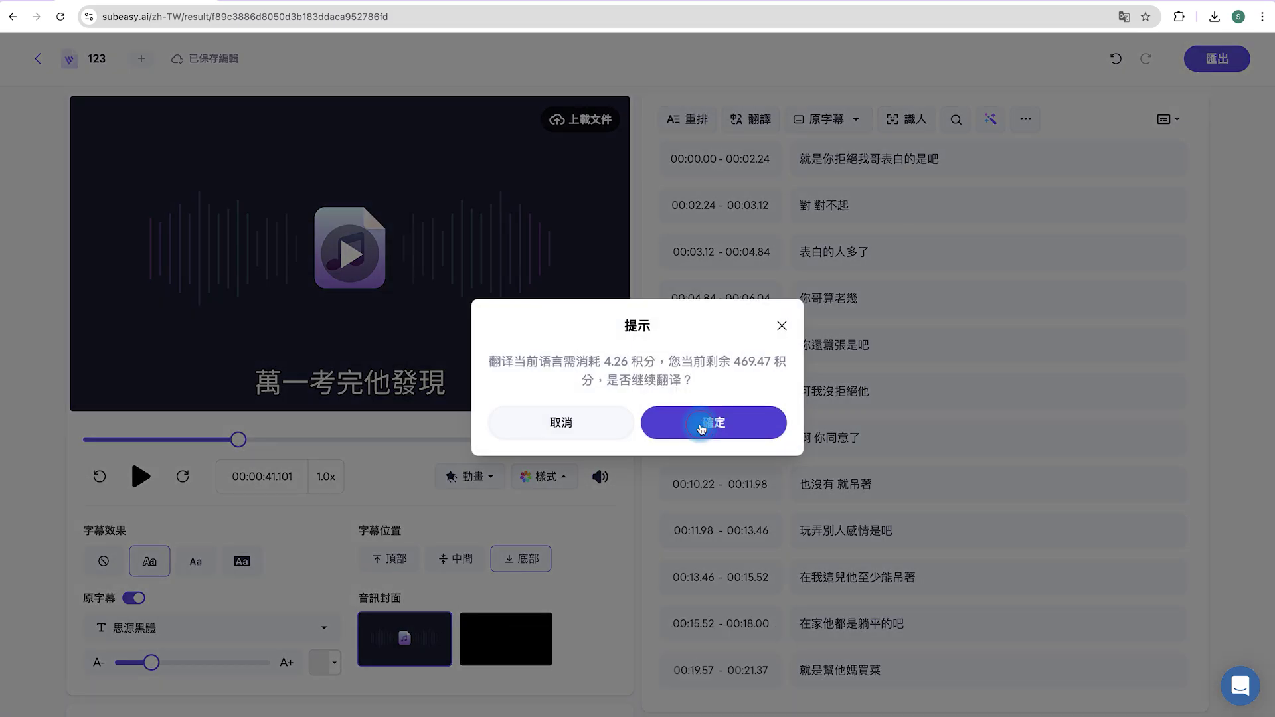
left_click(700, 425)
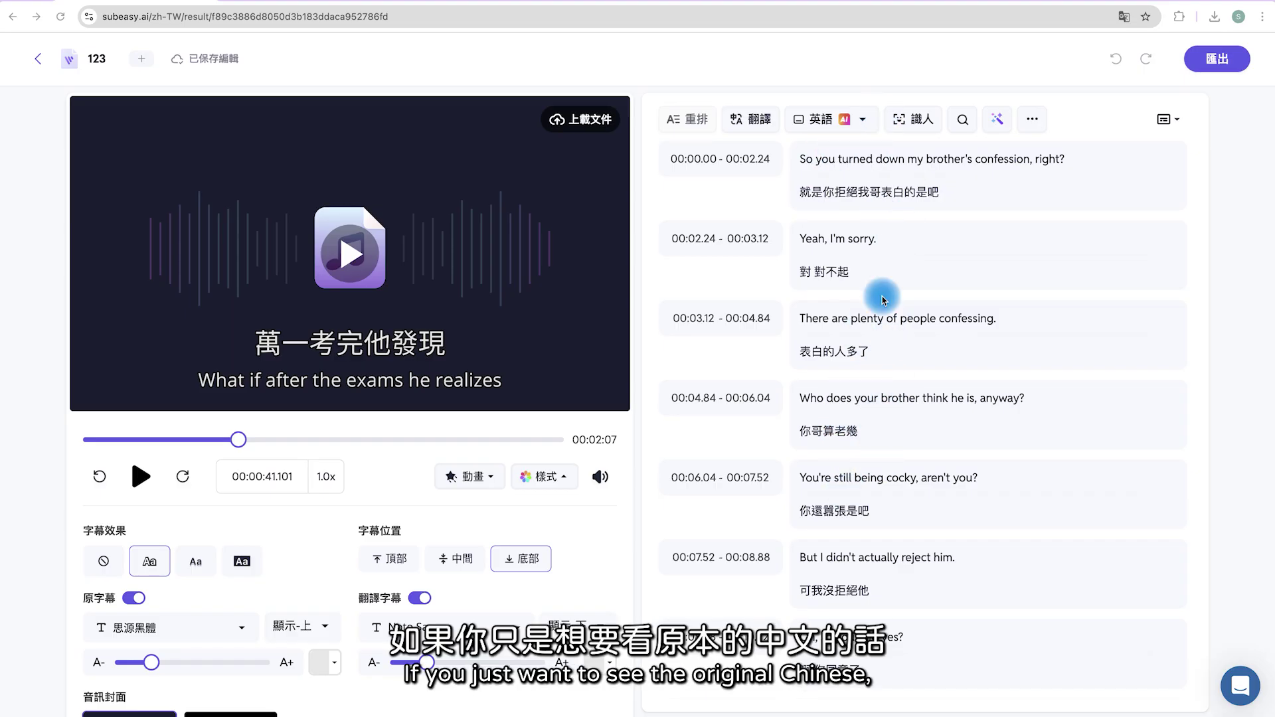
- Show only the original subtitles in the list, and return to the bilingual English view
left_click(849, 121)
left_click(846, 160)
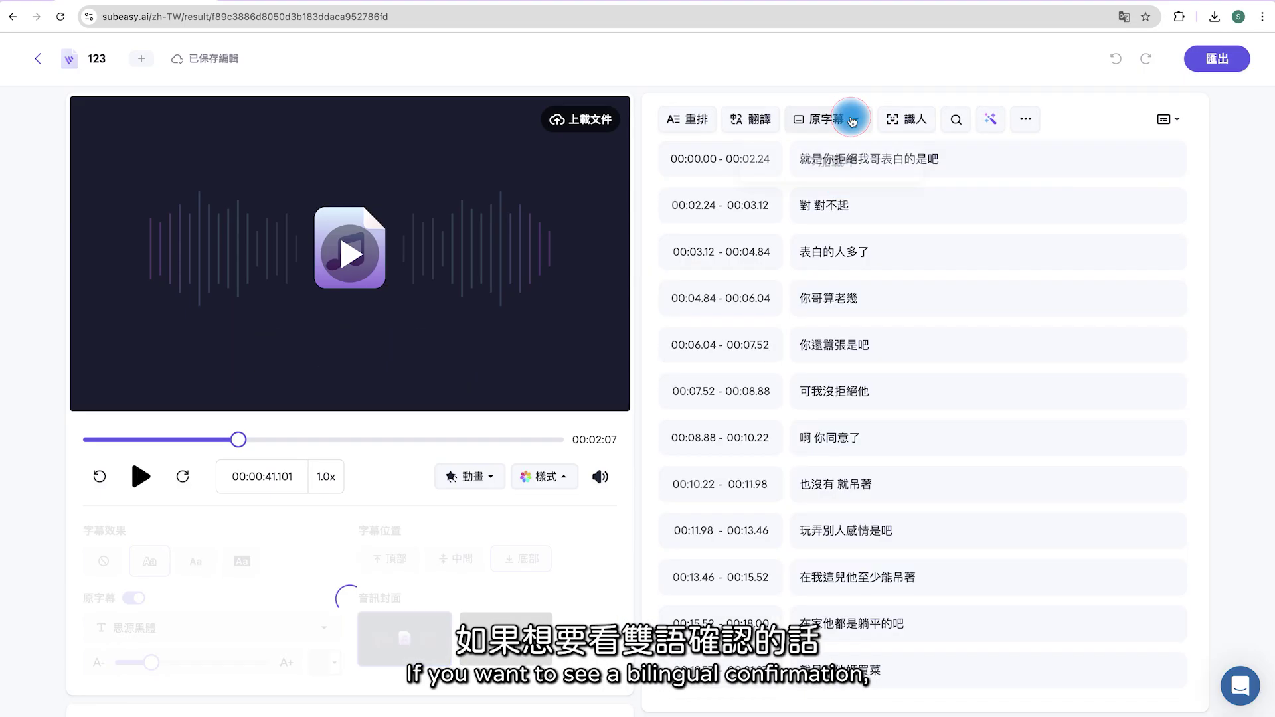
left_click(849, 120)
left_click(838, 187)
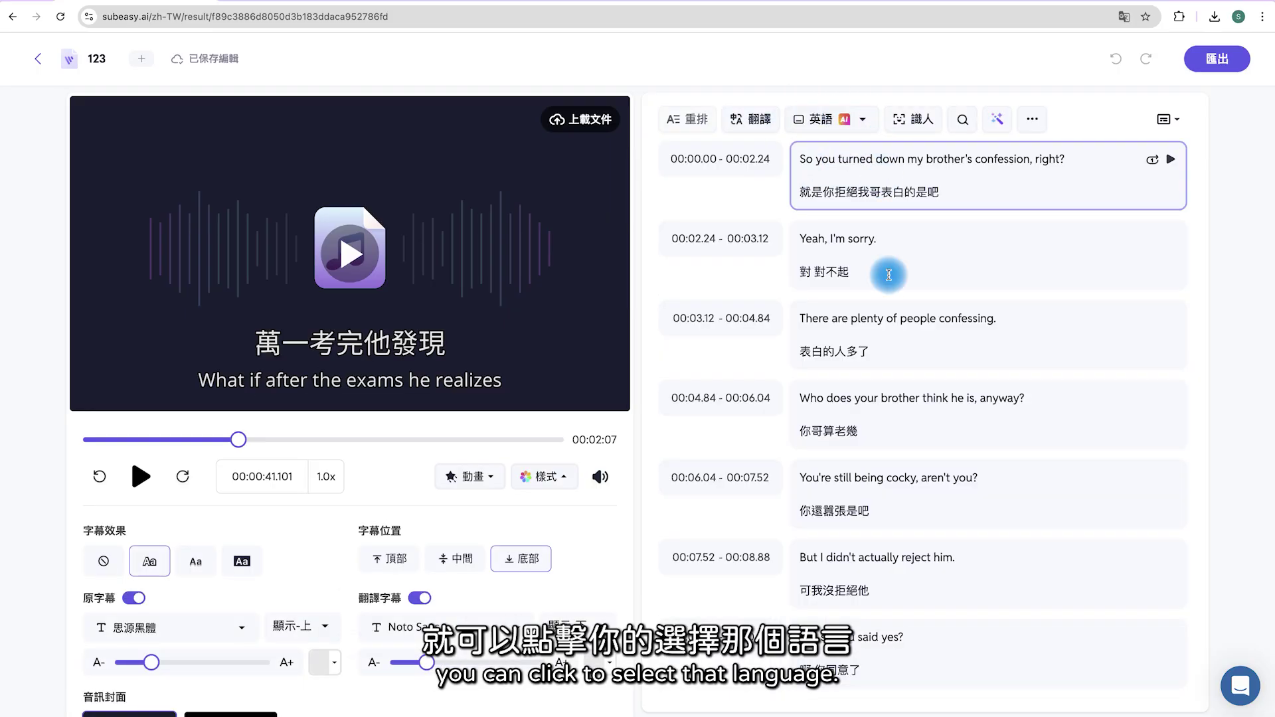
left_click(892, 436)
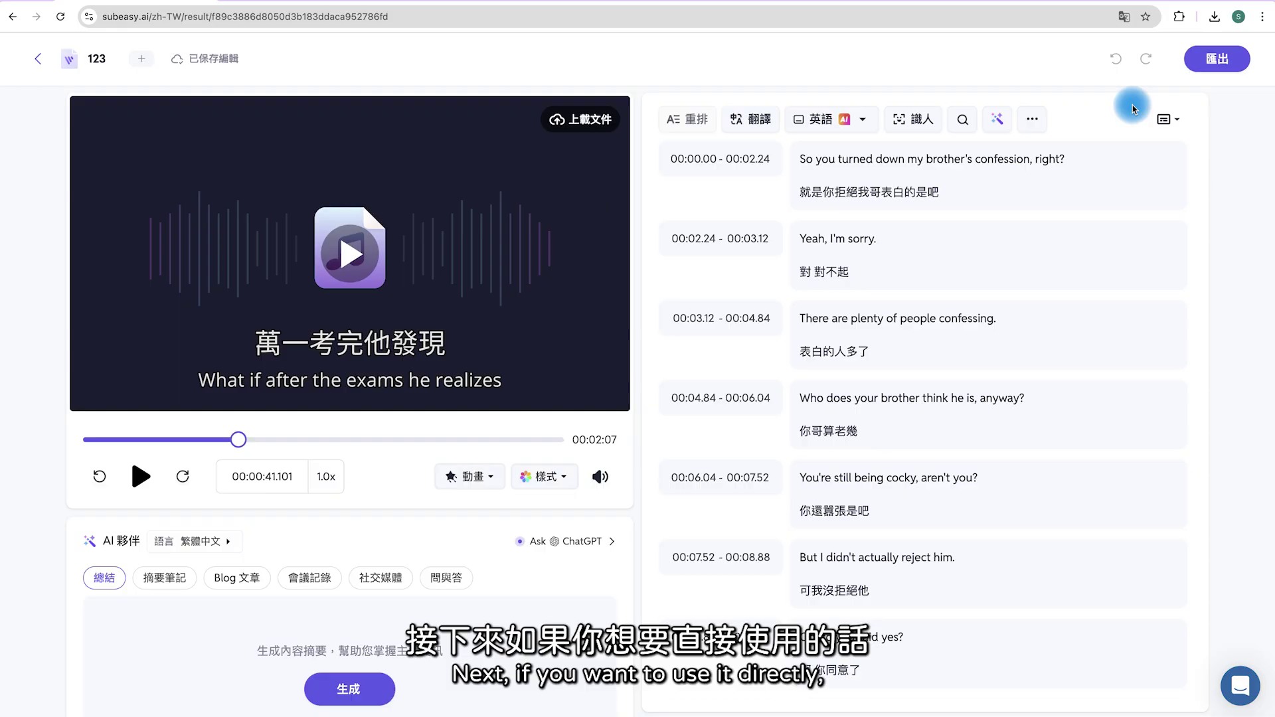
- Review the subtitle export formats and the 雙語字幕 options, and close the export without downloading
left_click(1225, 64)
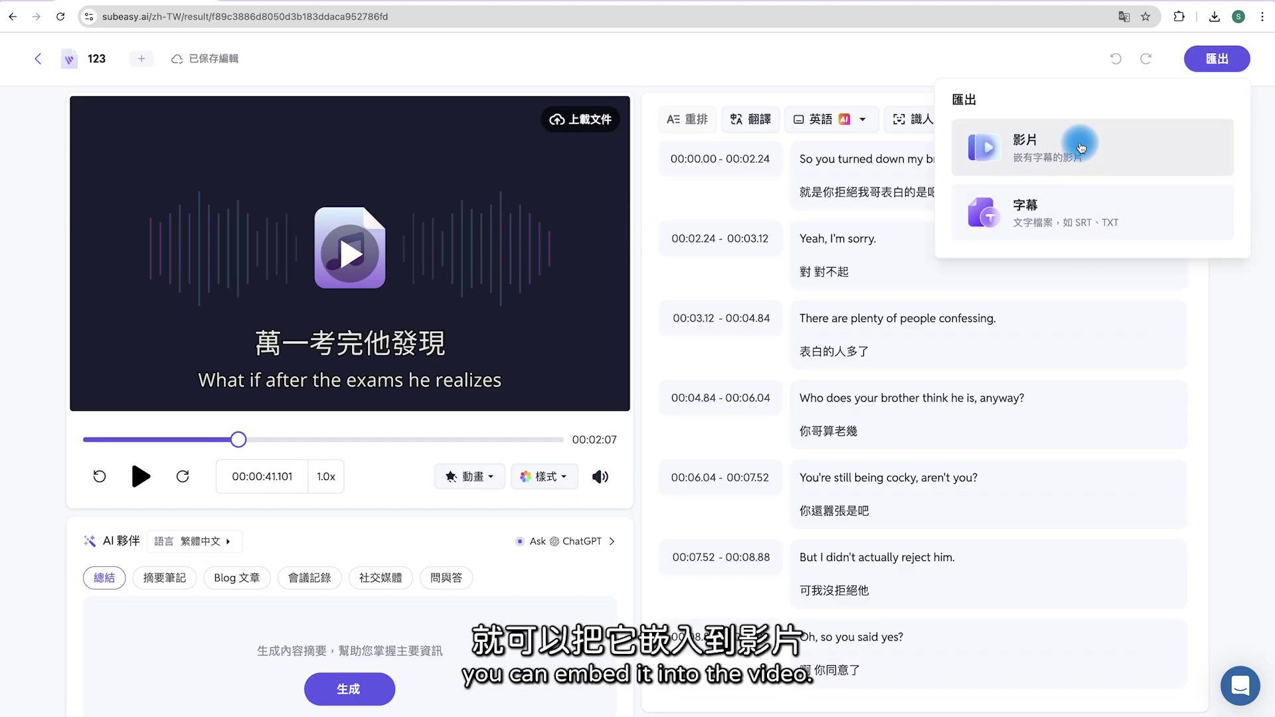
left_click(1082, 213)
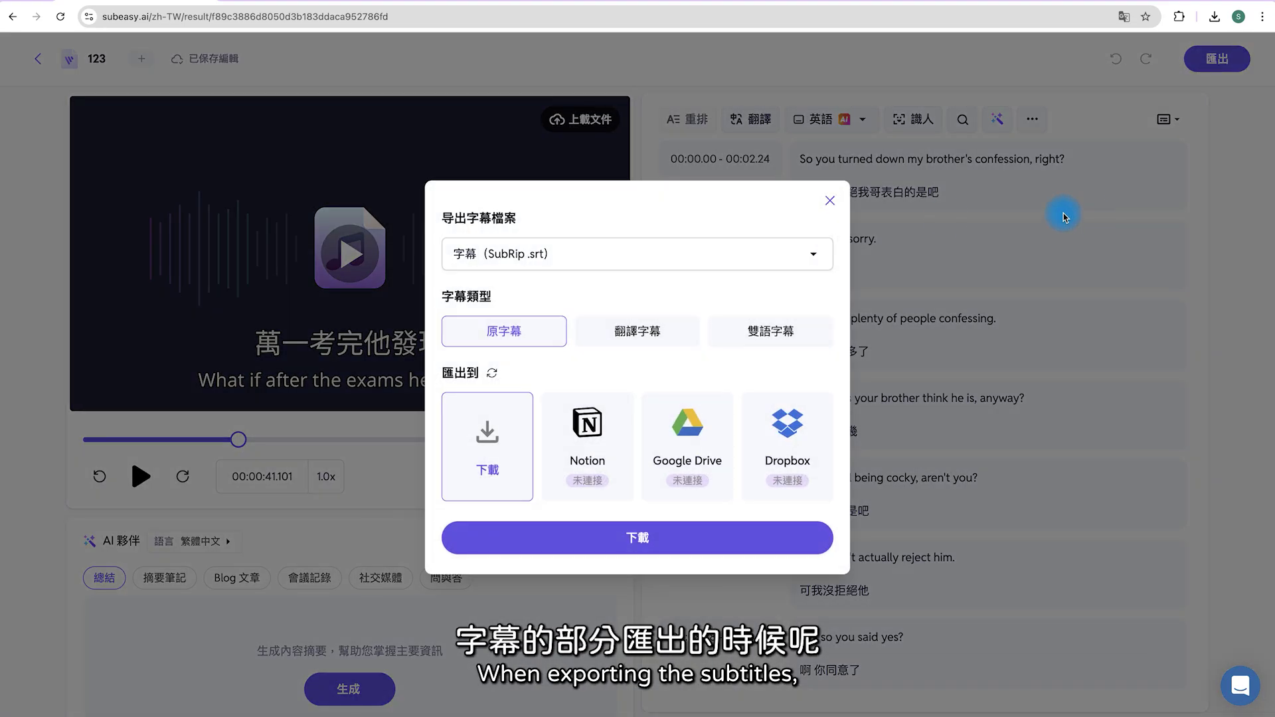
left_click(650, 258)
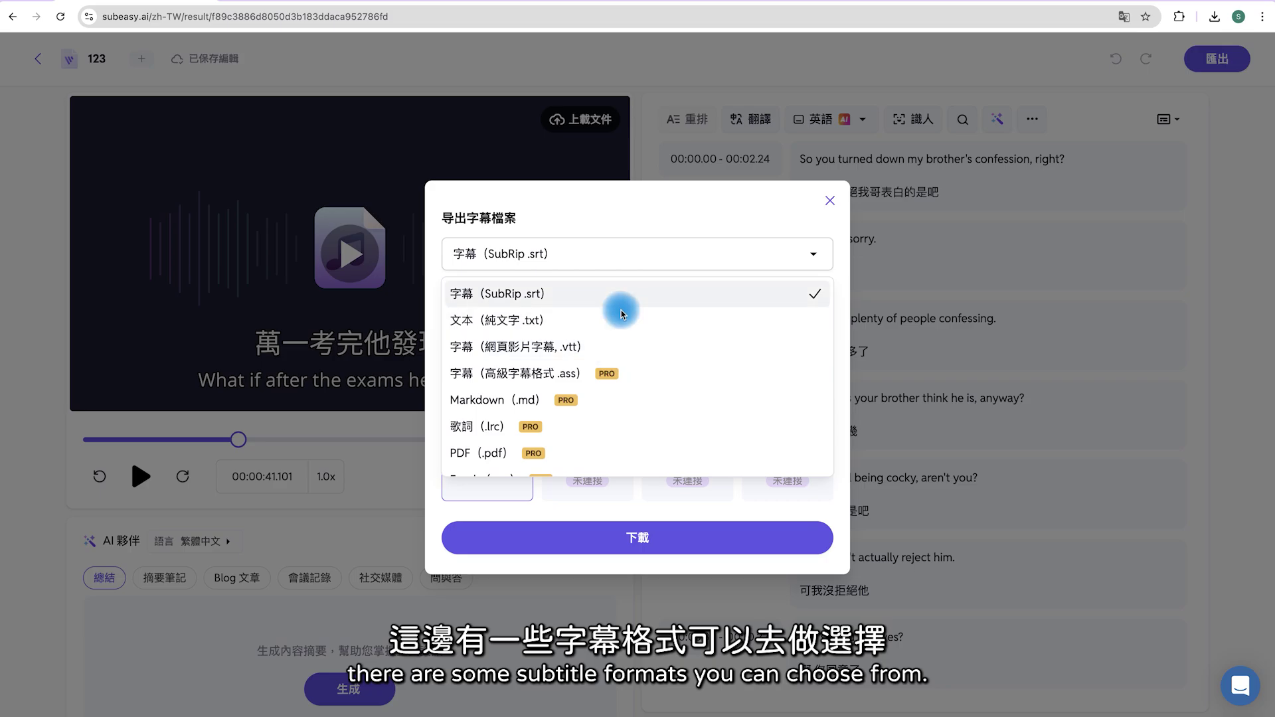
scroll(582, 427, "down", 1)
scroll(582, 427, "up", 1)
key("Escape")
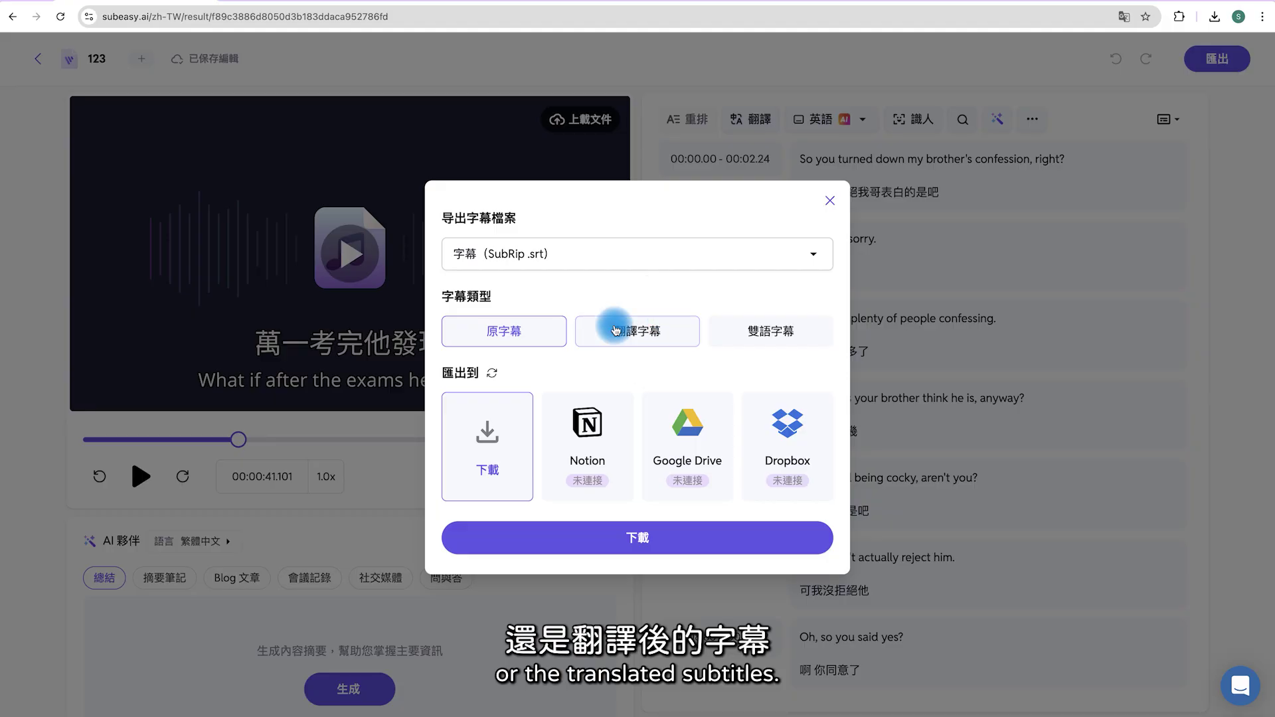
left_click(761, 330)
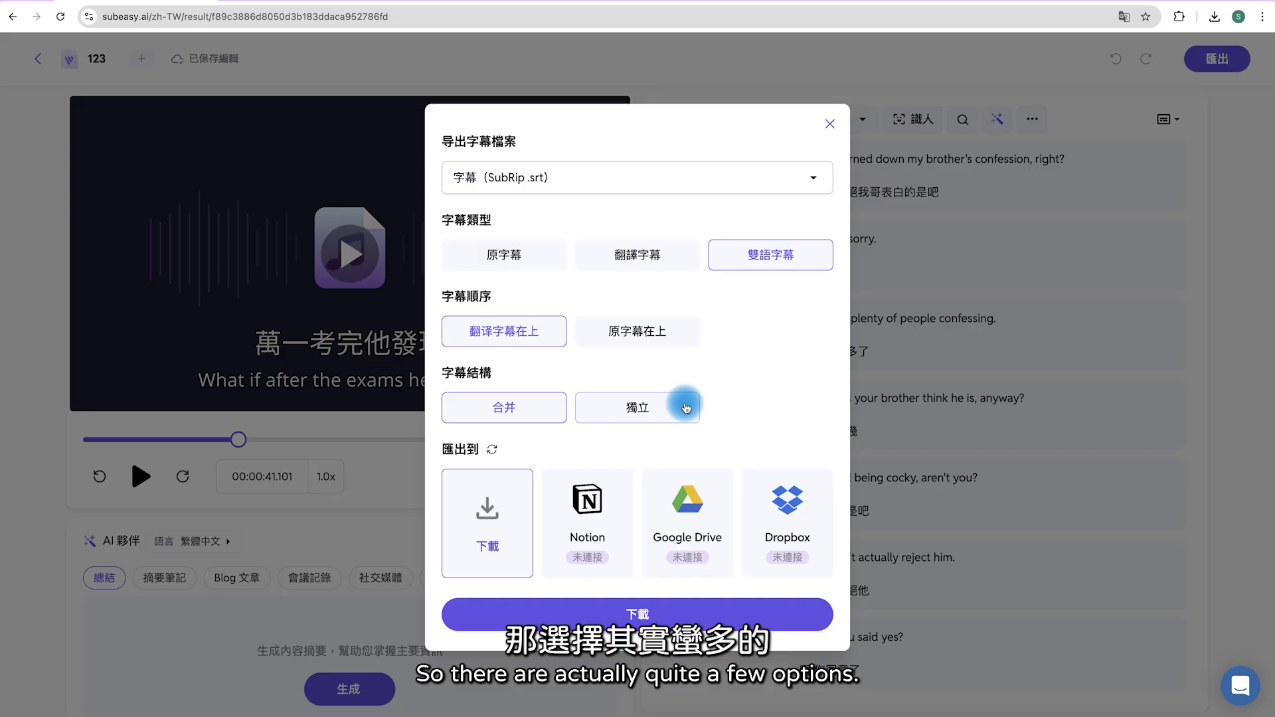
left_click(831, 127)
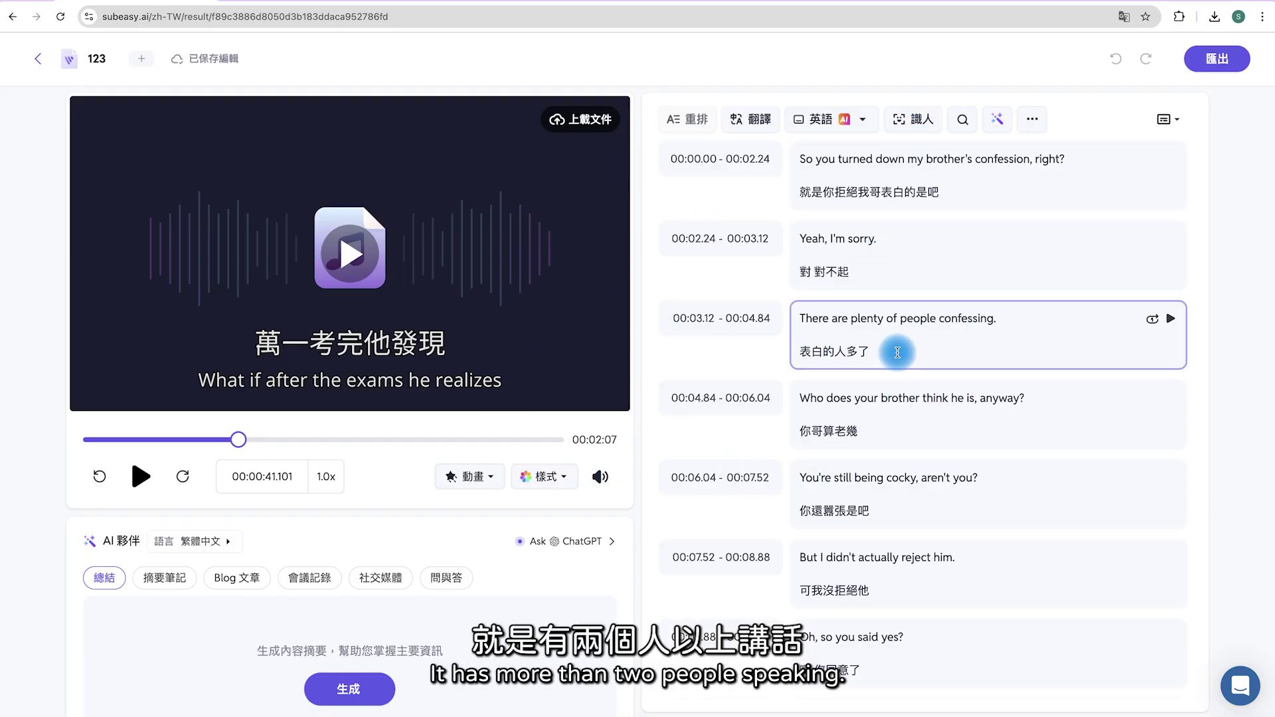
- Run speaker identification (識人) on the subtitles and review the speaker labels assigned throughout the list
left_click(916, 124)
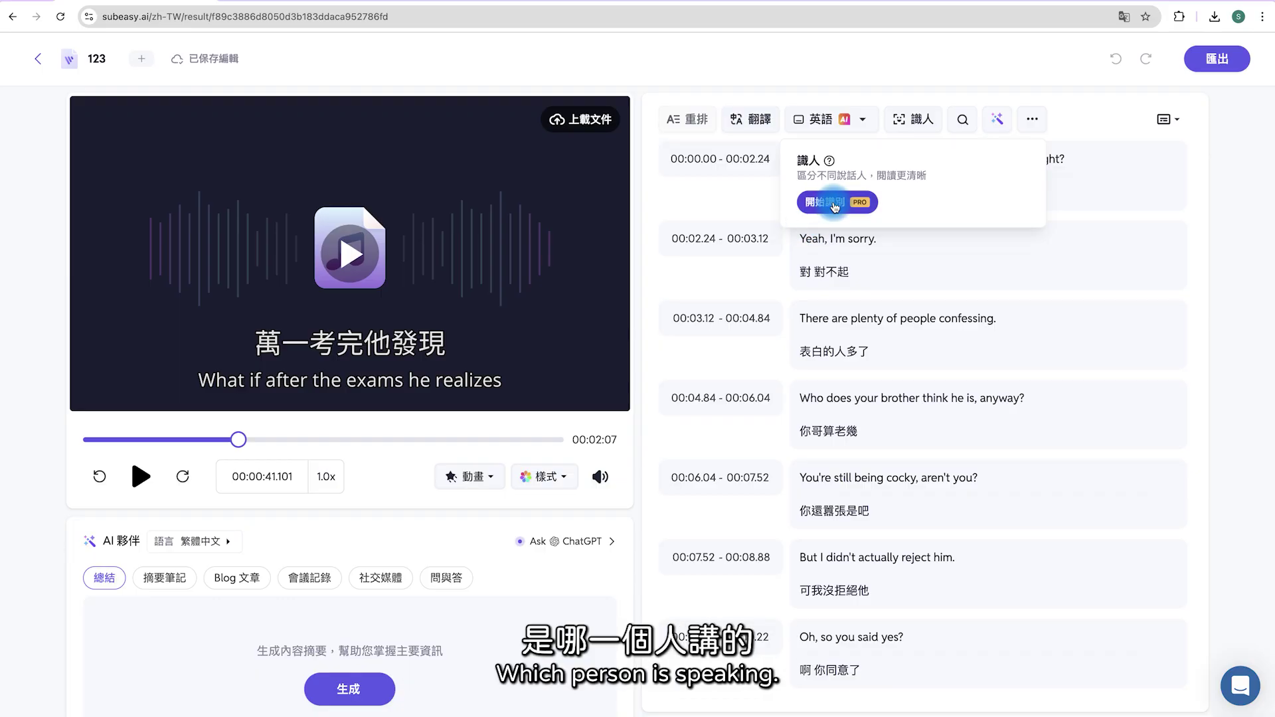
left_click(836, 207)
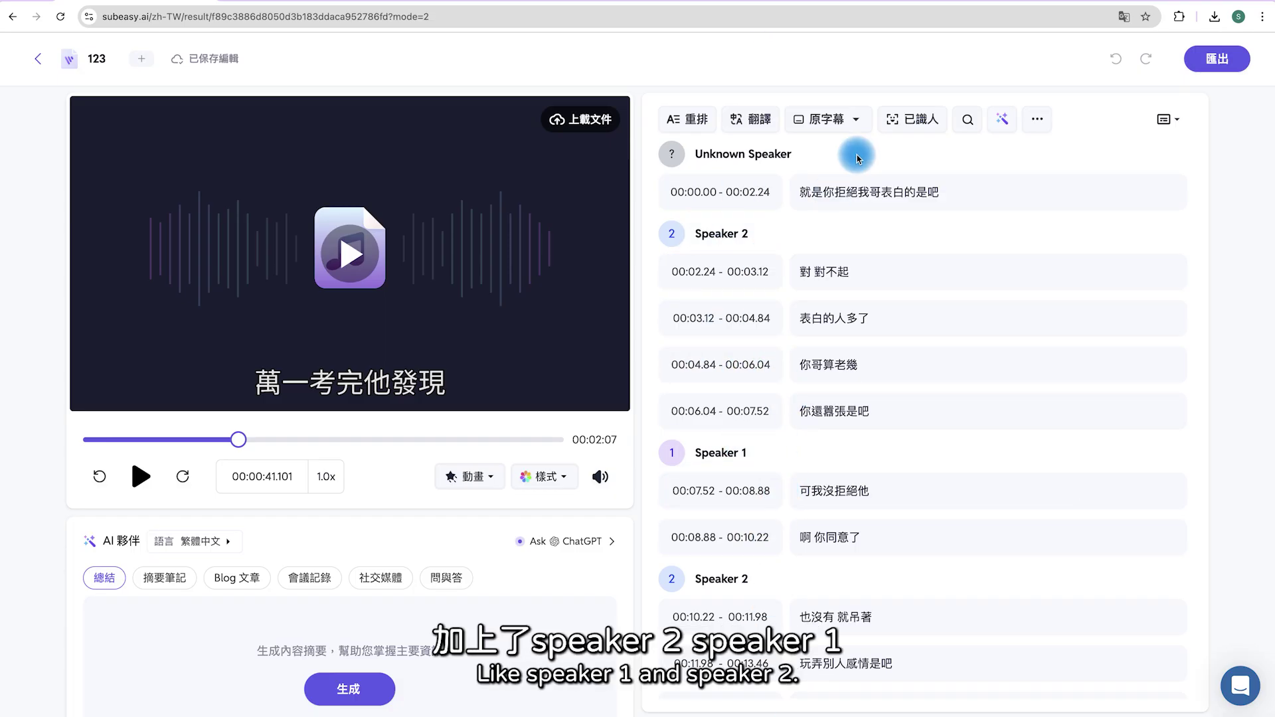
scroll(923, 381, "down", 15)
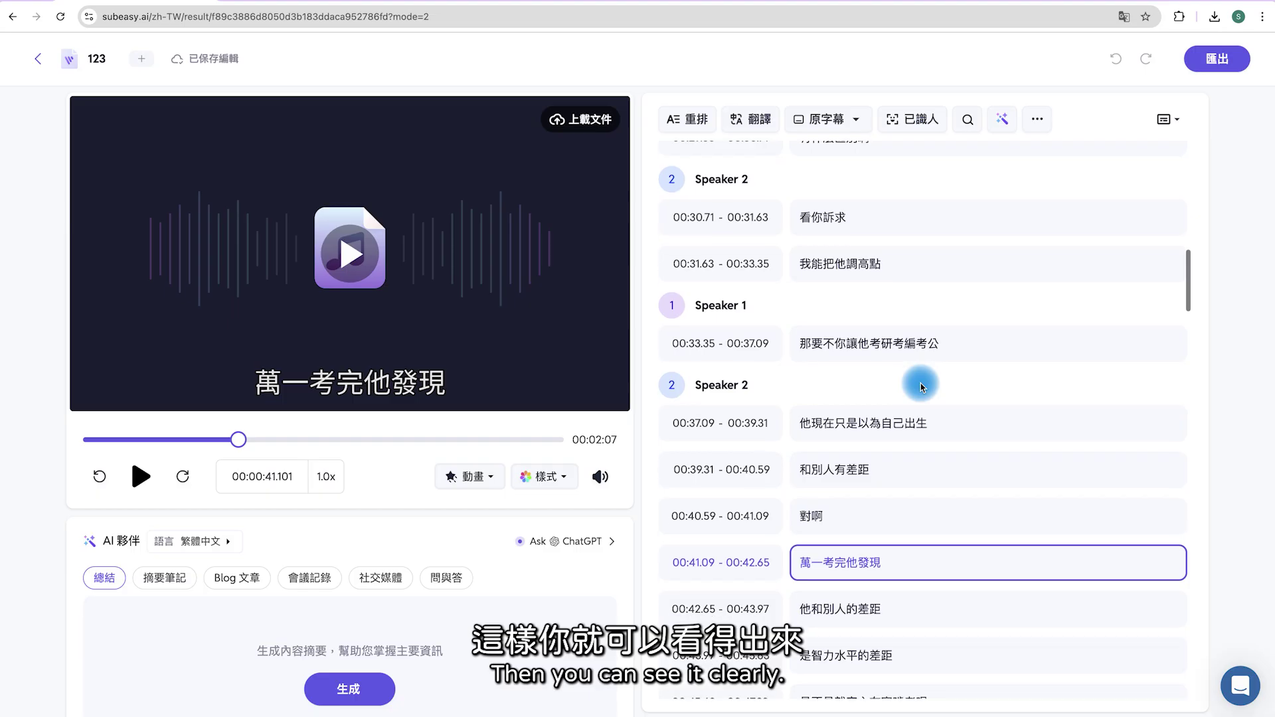
scroll(947, 359, "down", 4)
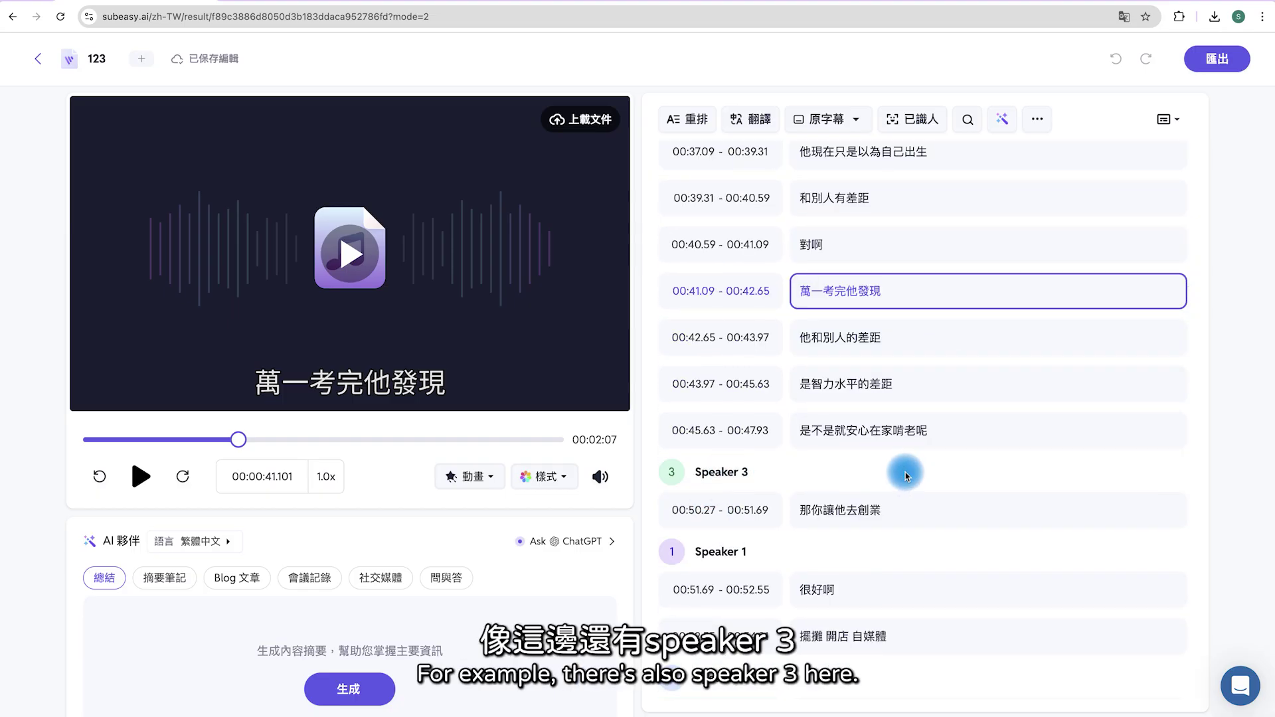
scroll(931, 470, "down", 2)
scroll(946, 478, "down", 3)
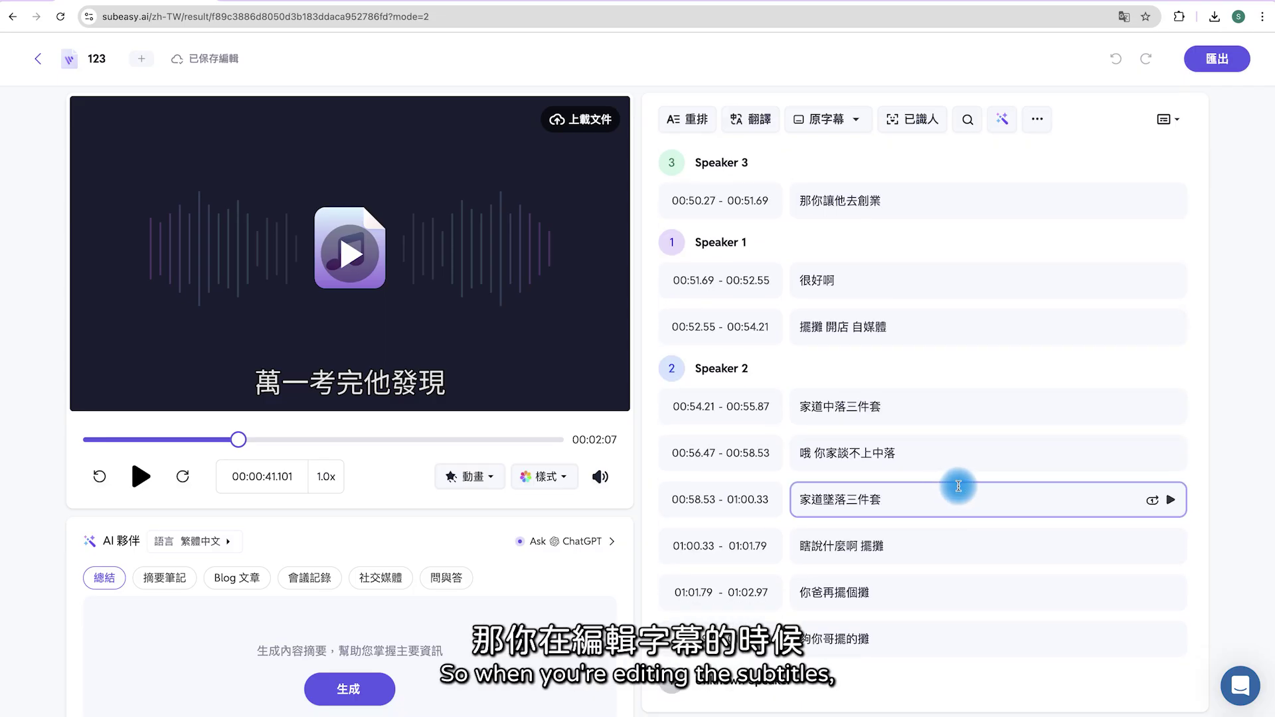
scroll(970, 349, "up", 20)
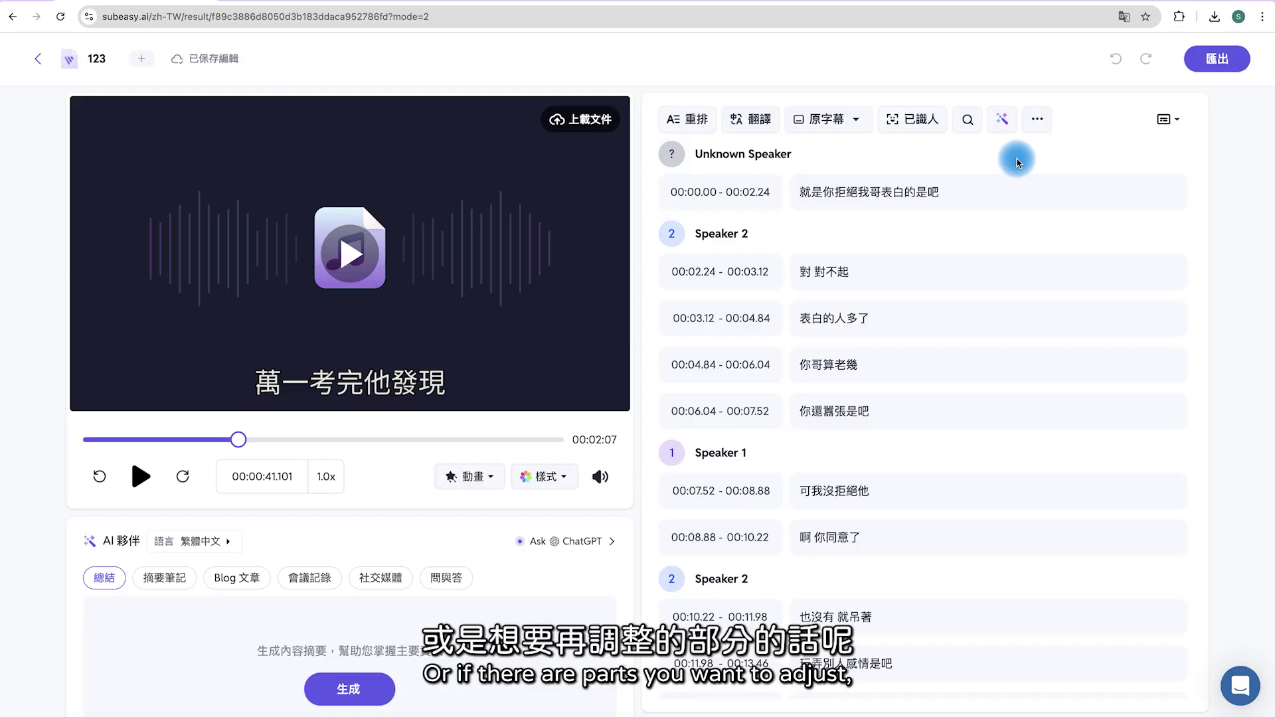
scroll(891, 327, "down", 8)
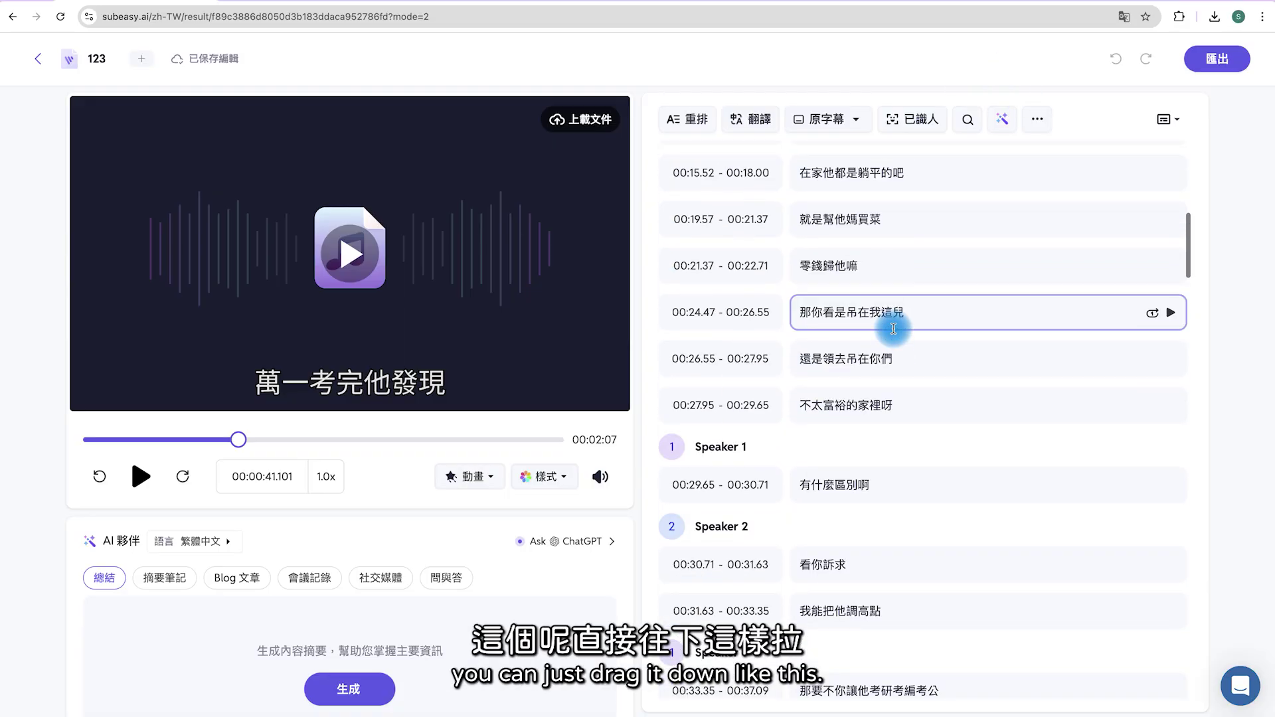
left_click(892, 317)
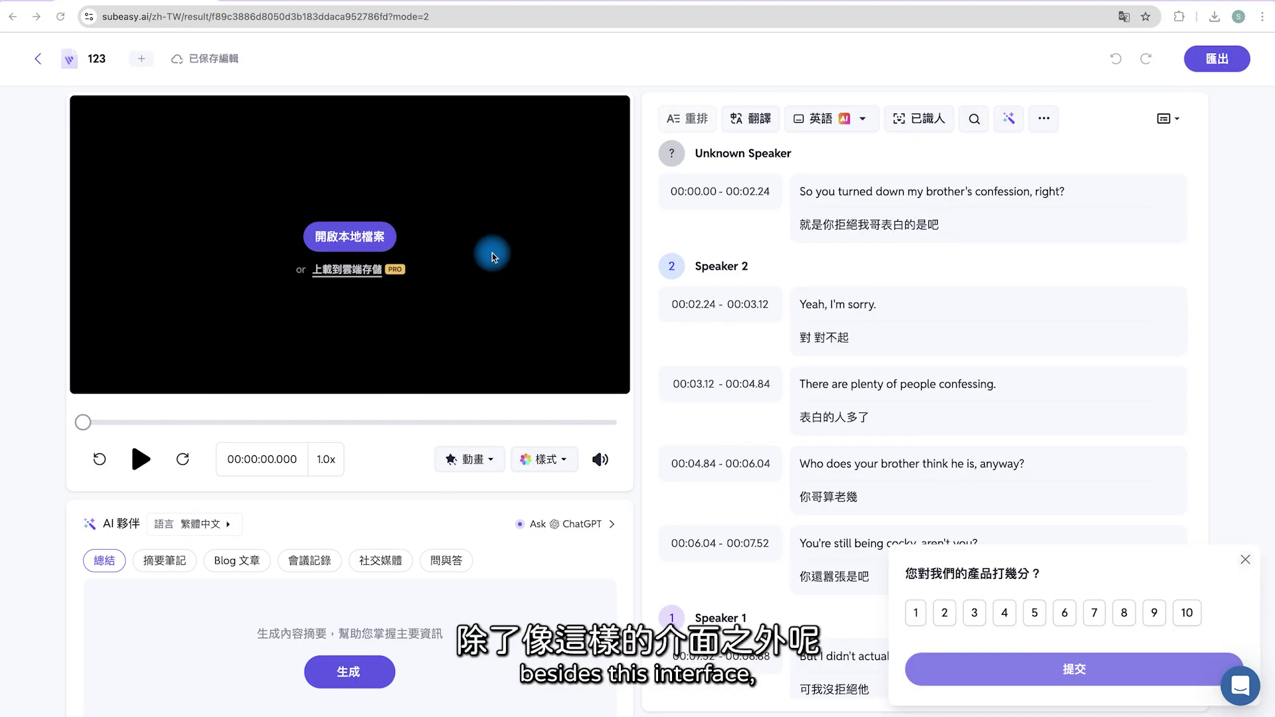
- Switch the project from the subtitle list to the transcript view and read through the speaker-separated text
left_click(1163, 118)
left_click(1141, 155)
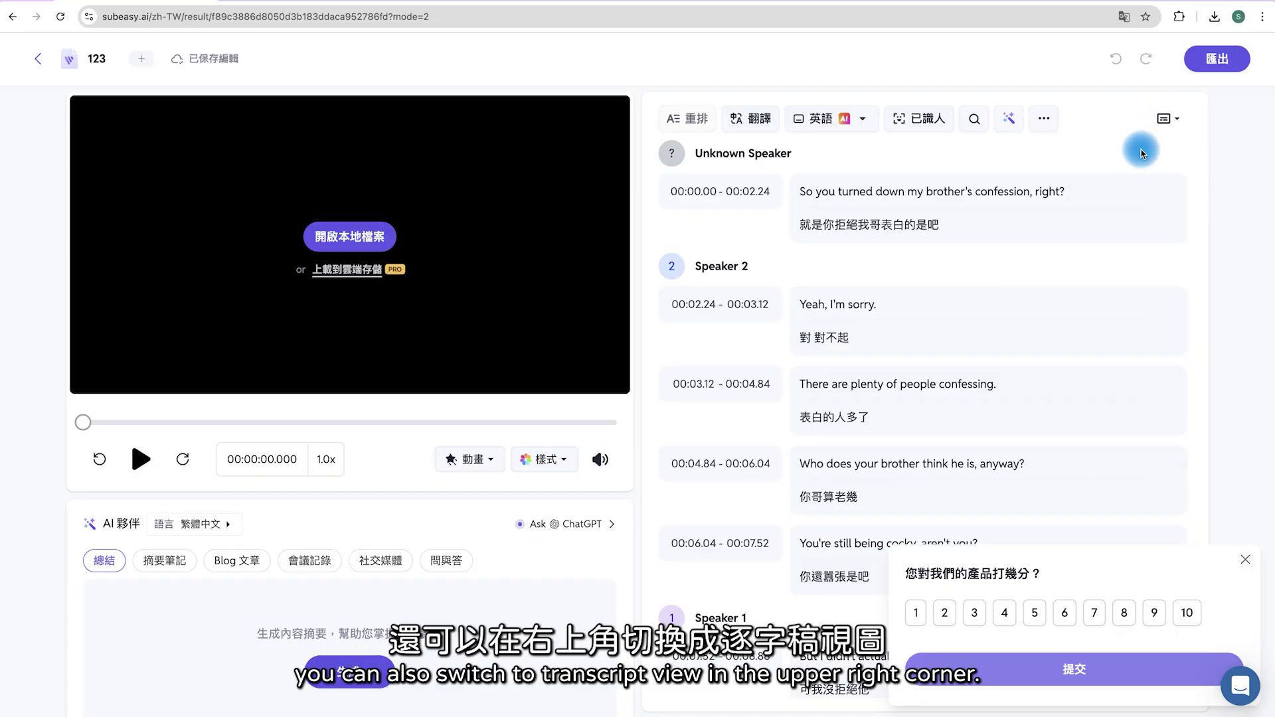
scroll(667, 320, "down", 3)
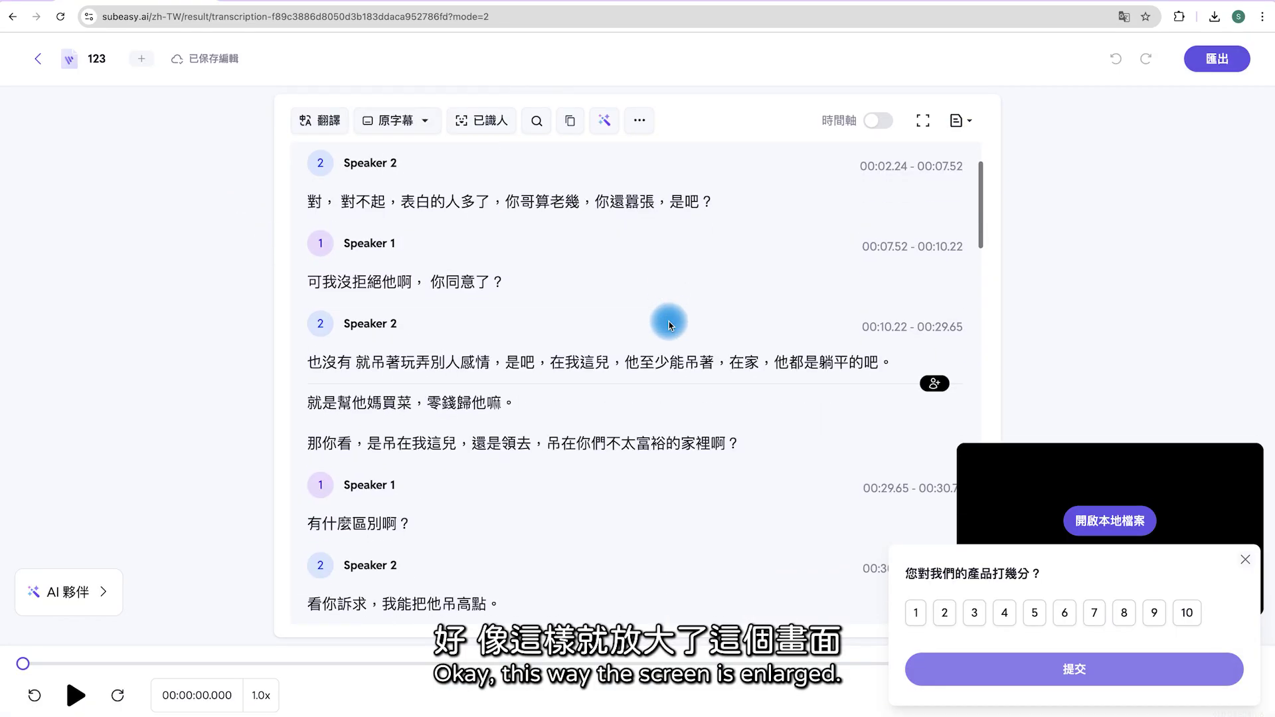
scroll(674, 304, "down", 10)
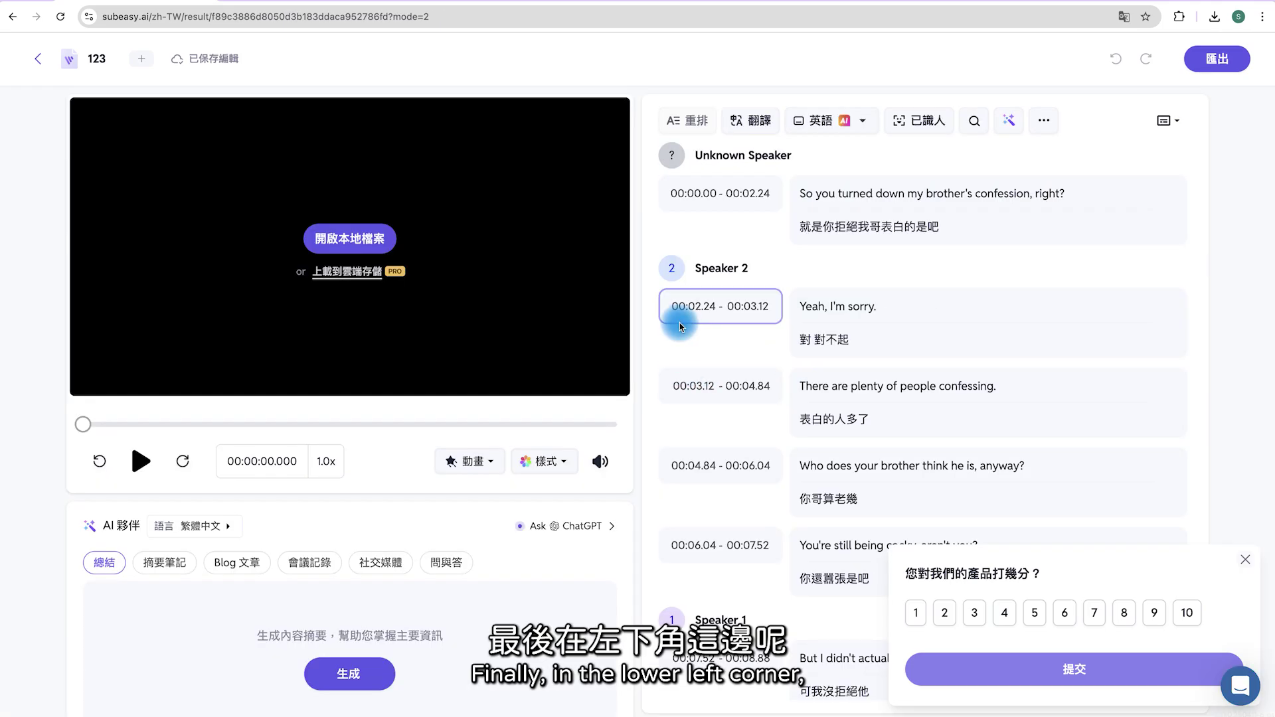
- Generate 摘要筆記 summary notes for the recording with the AI 夥伴
scroll(678, 325, "down", 1)
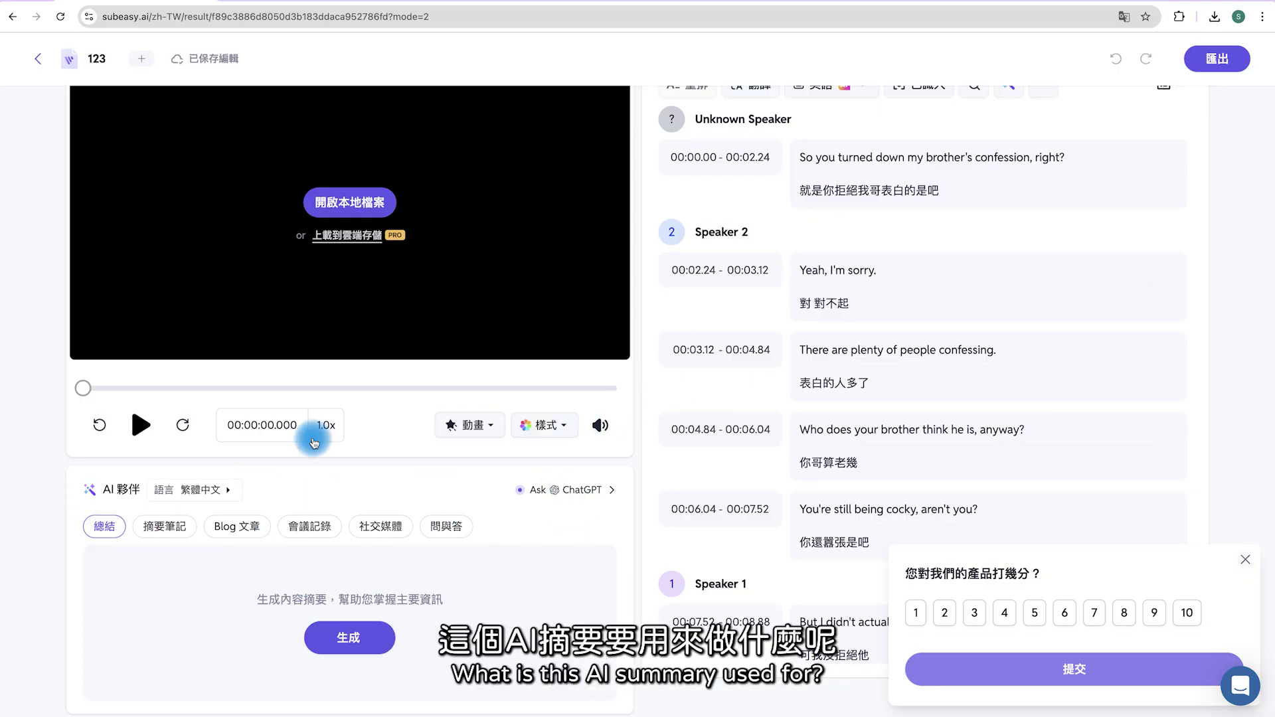
left_click(156, 528)
left_click(345, 639)
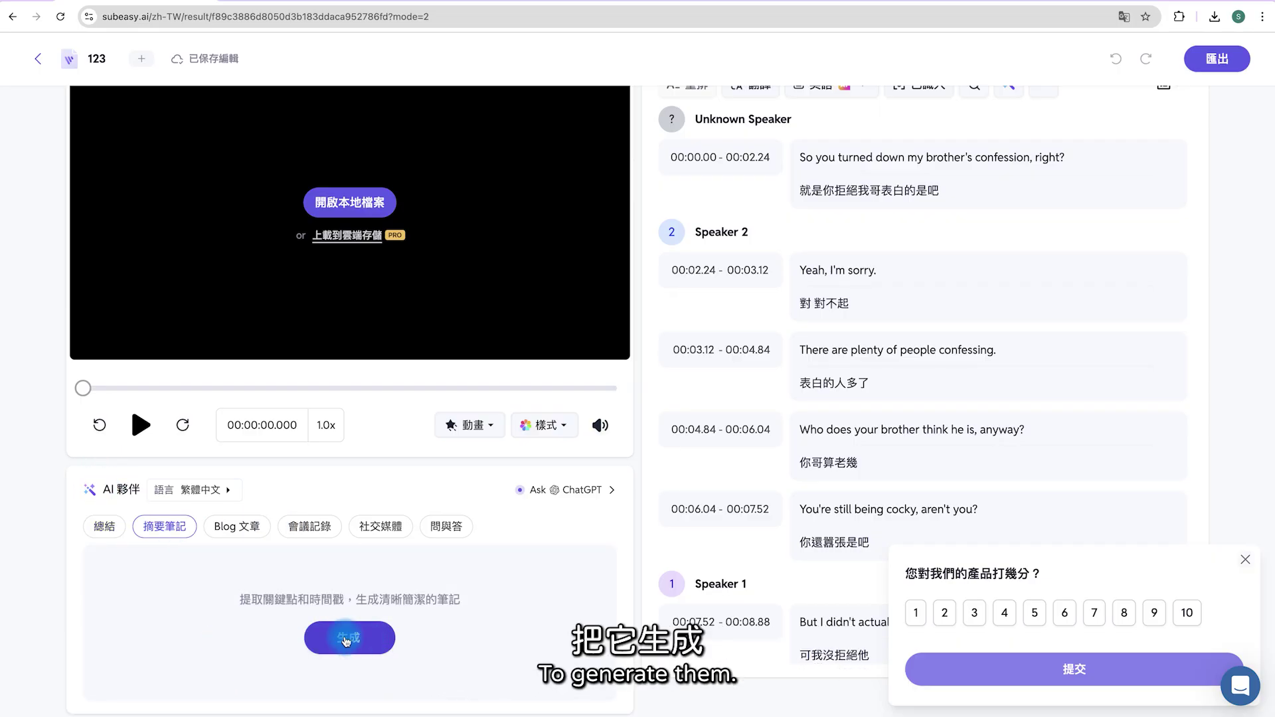
left_click(731, 407)
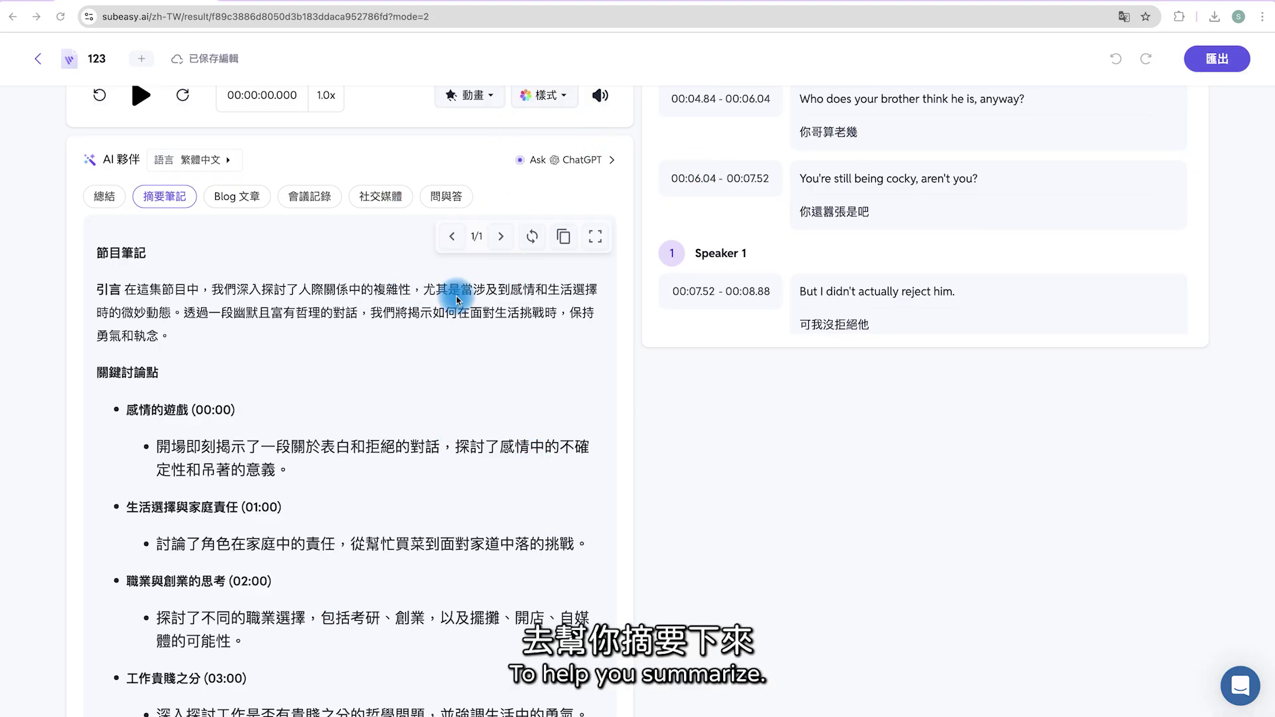
- Read through the generated summary notes, examining the time-stamped chapters under 關鍵討論點
scroll(465, 332, "down", 5)
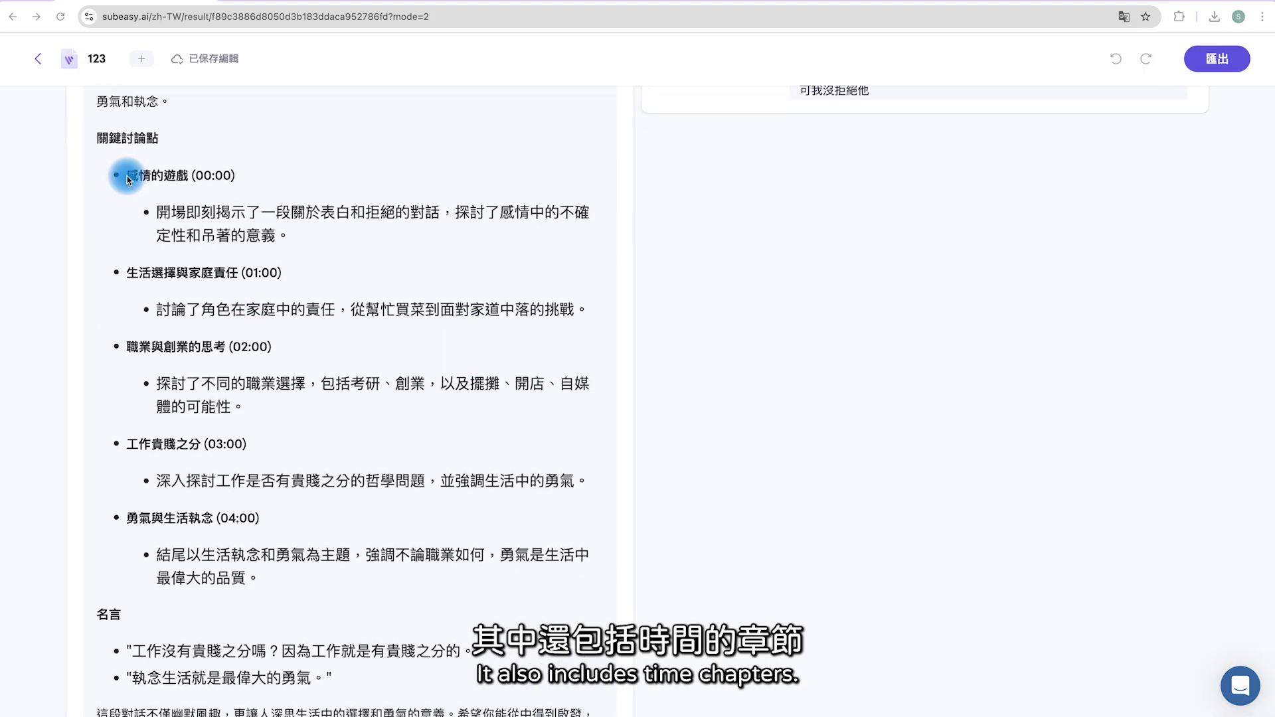
left_click_drag(247, 576, 91, 167)
left_click(398, 349)
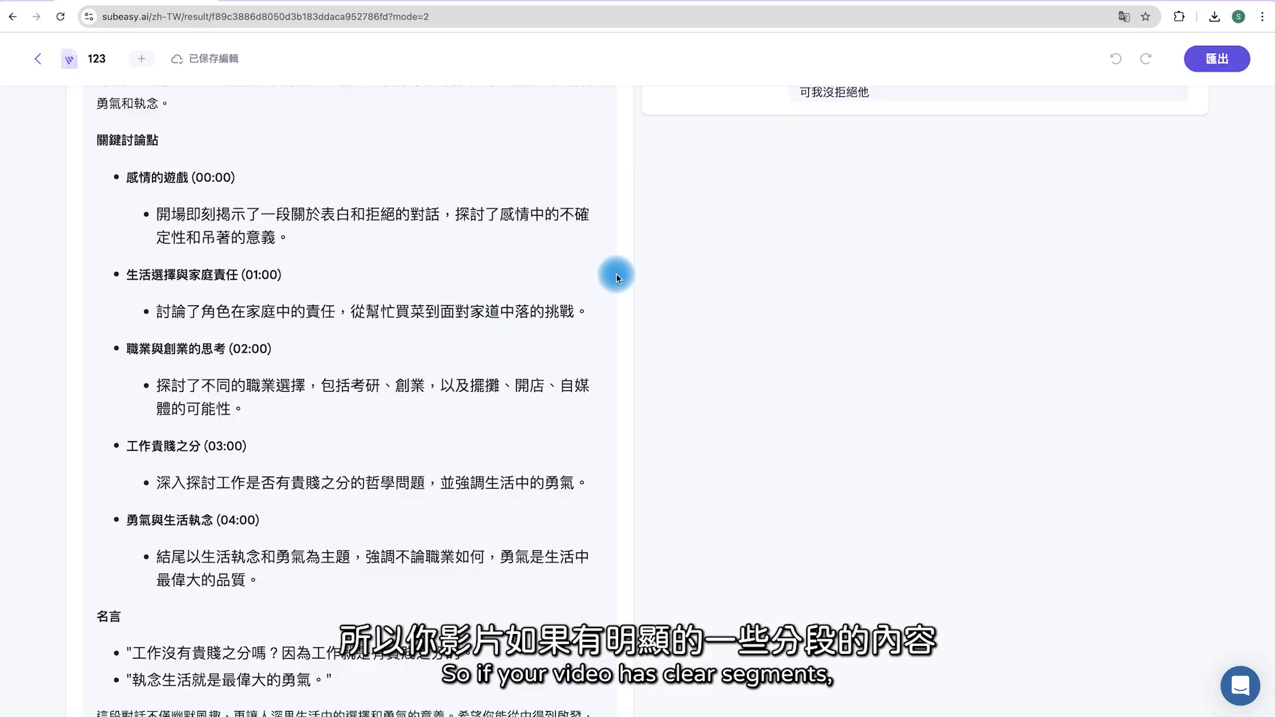
scroll(440, 304, "up", 5)
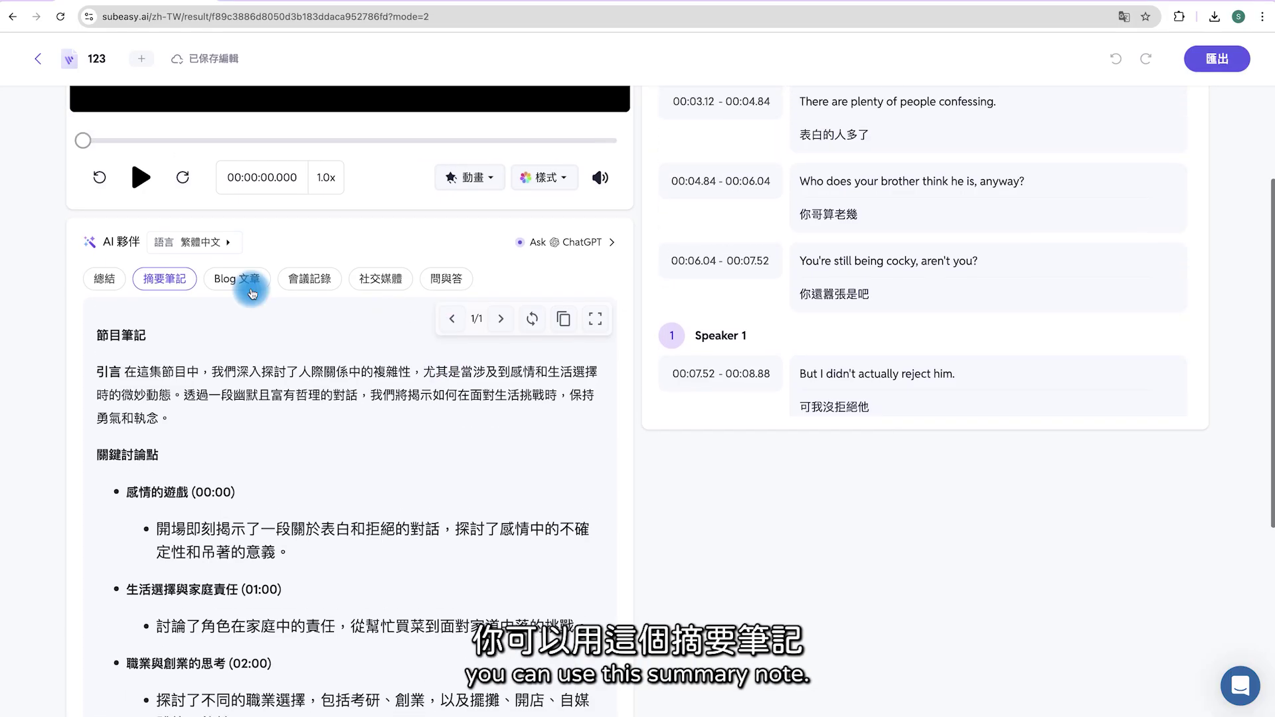
scroll(220, 328, "down", 5)
scroll(408, 355, "up", 10)
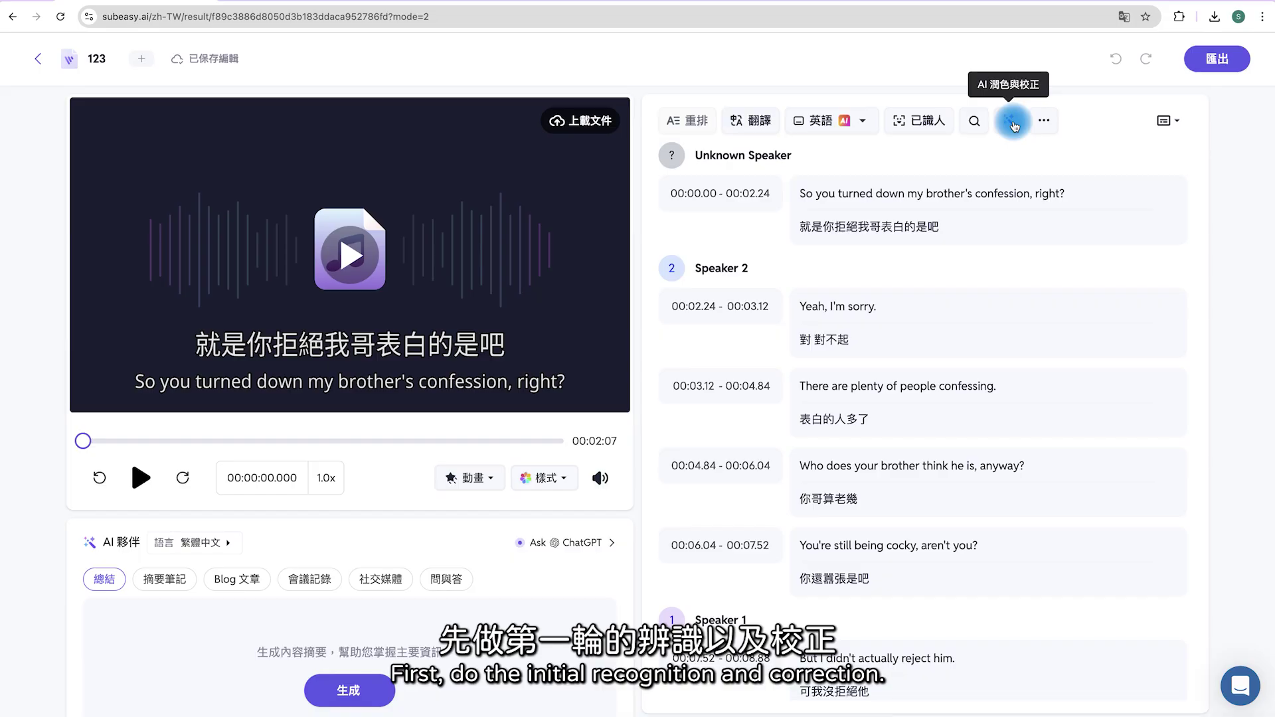
scroll(930, 372, "down", 2)
scroll(927, 380, "down", 2)
scroll(963, 299, "up", 4)
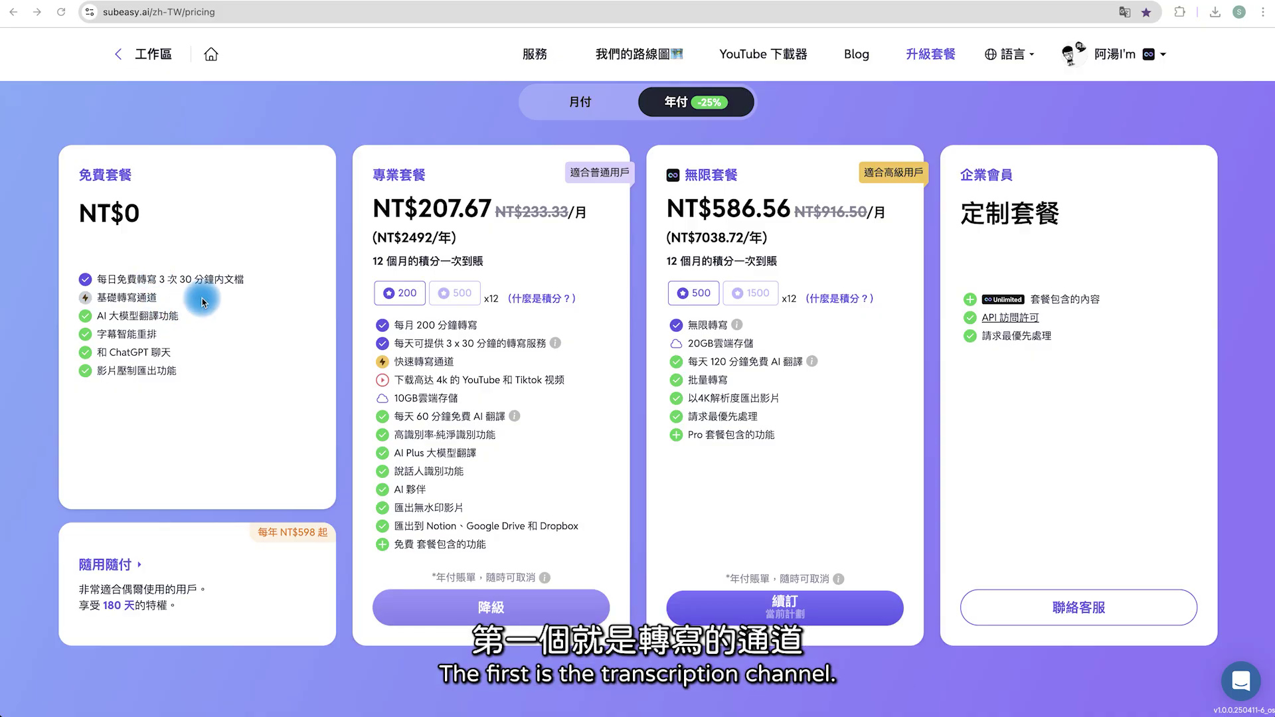
- Examine the 基礎轉寫通道 entry of the 免費套餐 plan on the pricing page
left_click_drag(115, 294, 245, 297)
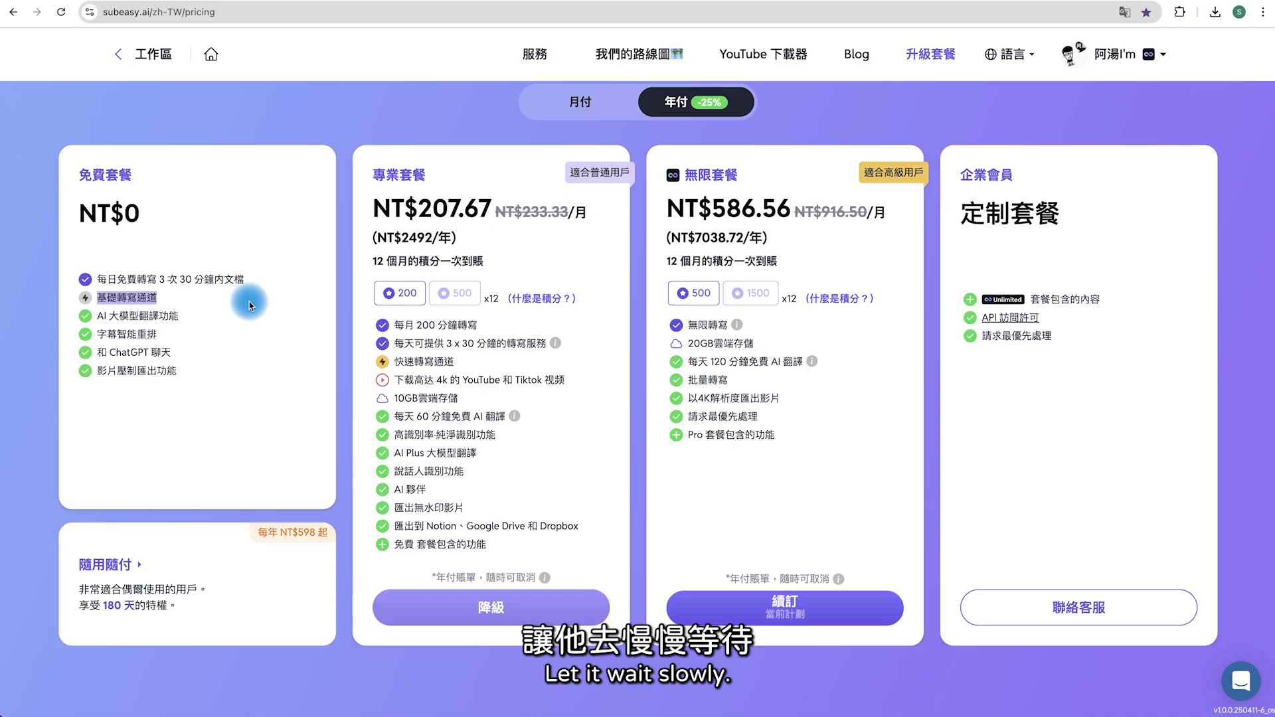
left_click(243, 304)
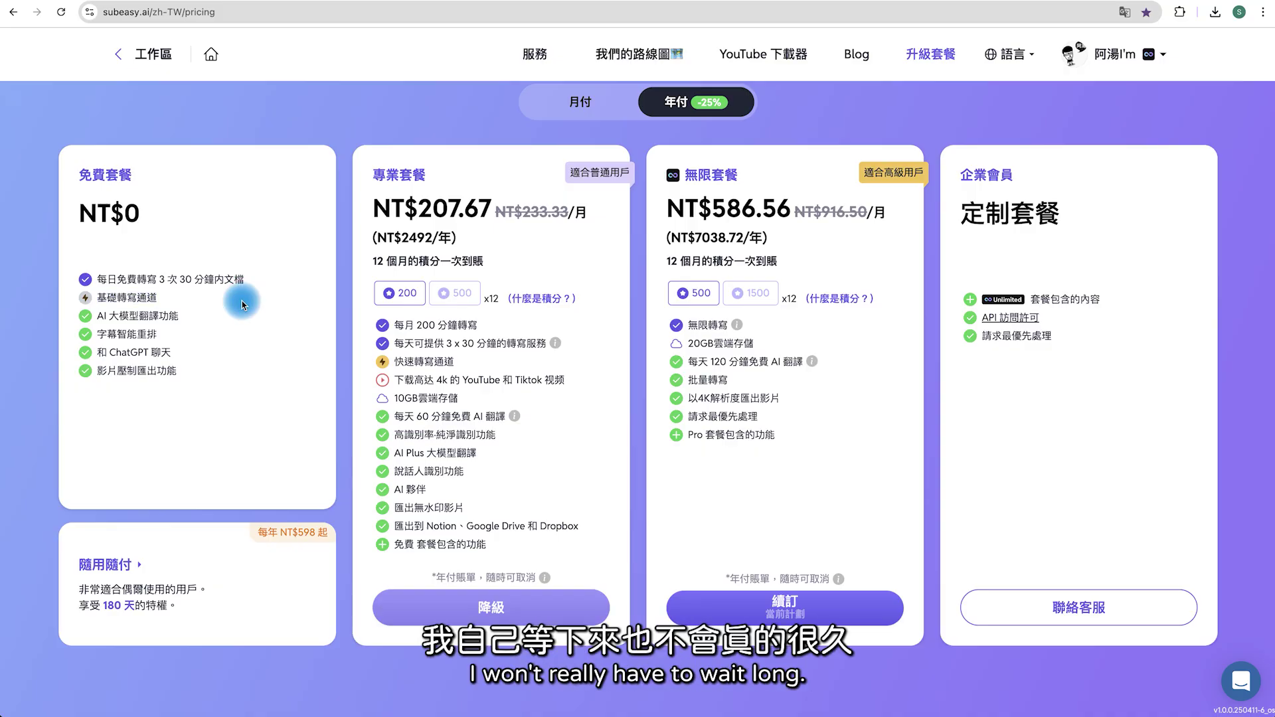